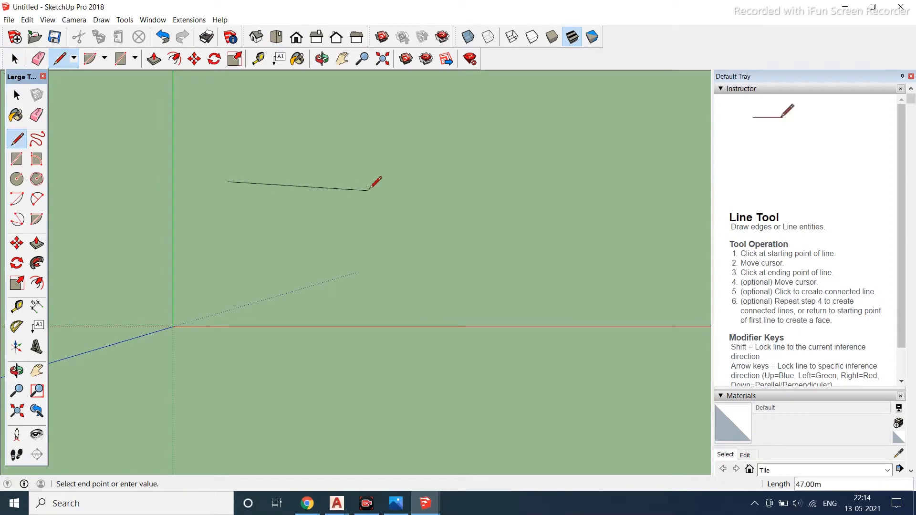
# Draw a closed 20 m by 20 m square face on the ground plane with the Line tool.
pyautogui.click(287, 181)
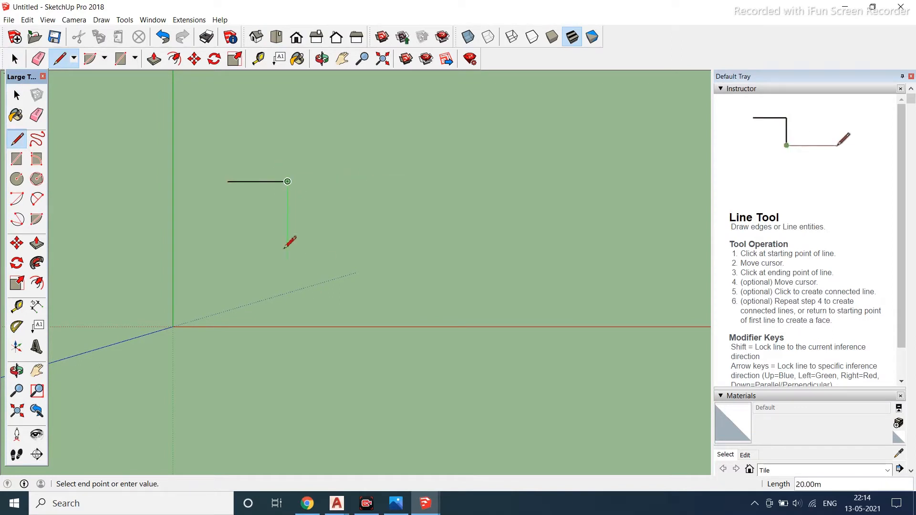
pyautogui.click(227, 182)
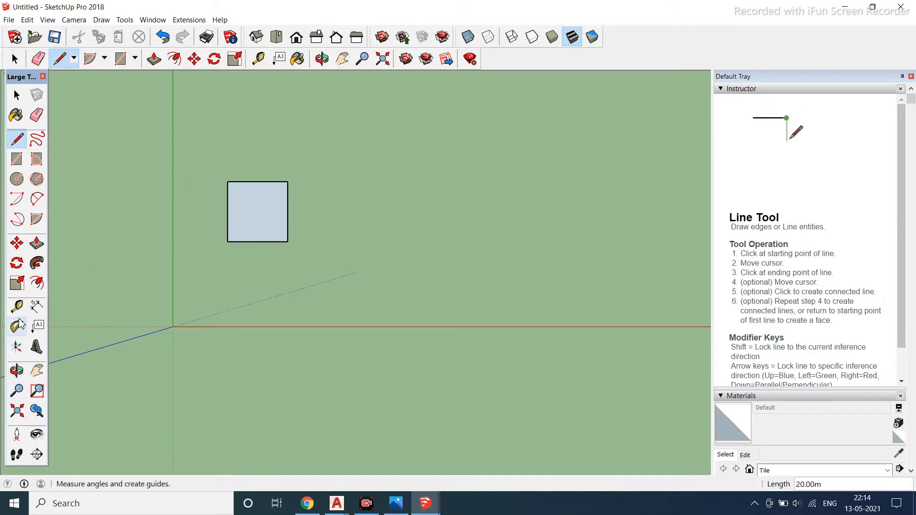
# Add linear dimensions to the upper and right edges of the square.
pyautogui.click(36, 306)
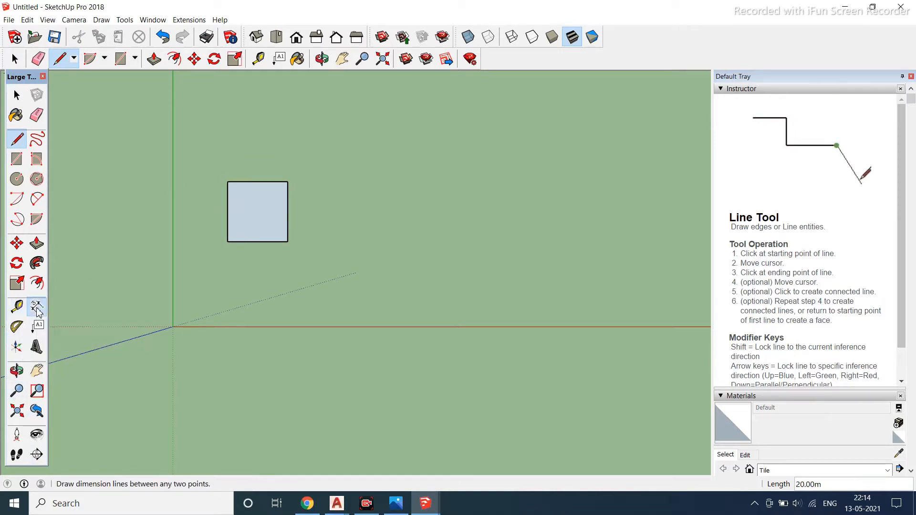
pyautogui.click(227, 181)
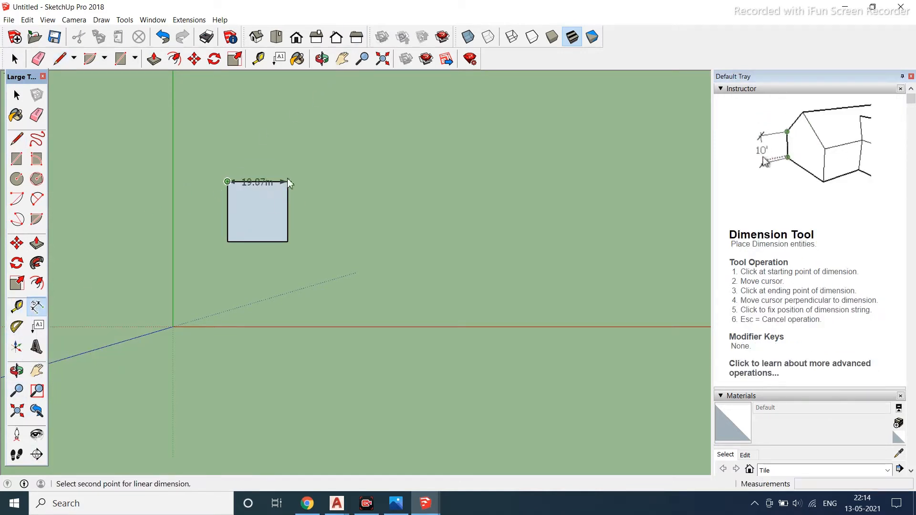
pyautogui.click(287, 182)
pyautogui.scroll(1, 272, 173)
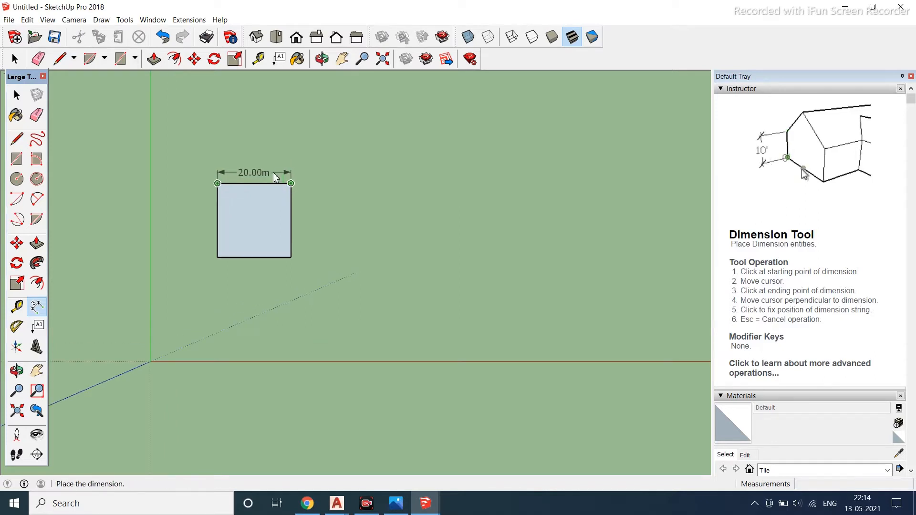
pyautogui.click(273, 172)
pyautogui.click(290, 183)
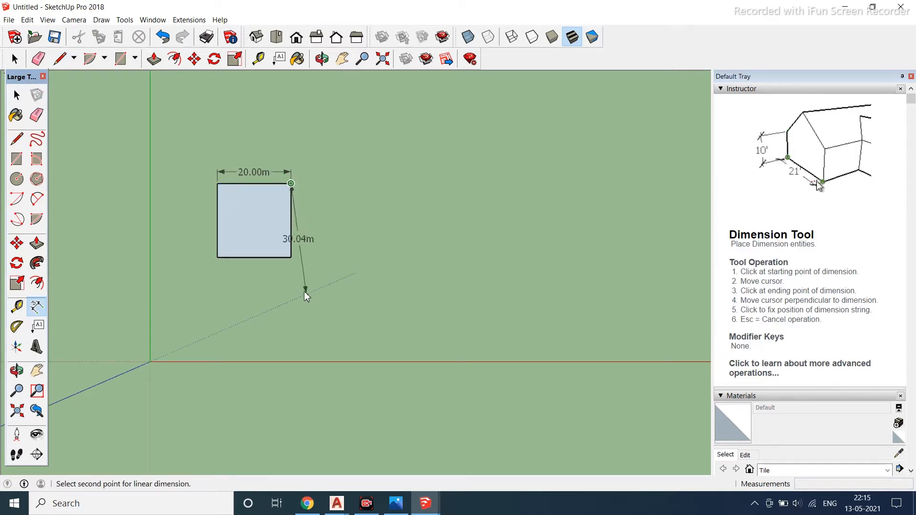
pyautogui.doubleClick(310, 248)
pyautogui.scroll(1, 327, 223)
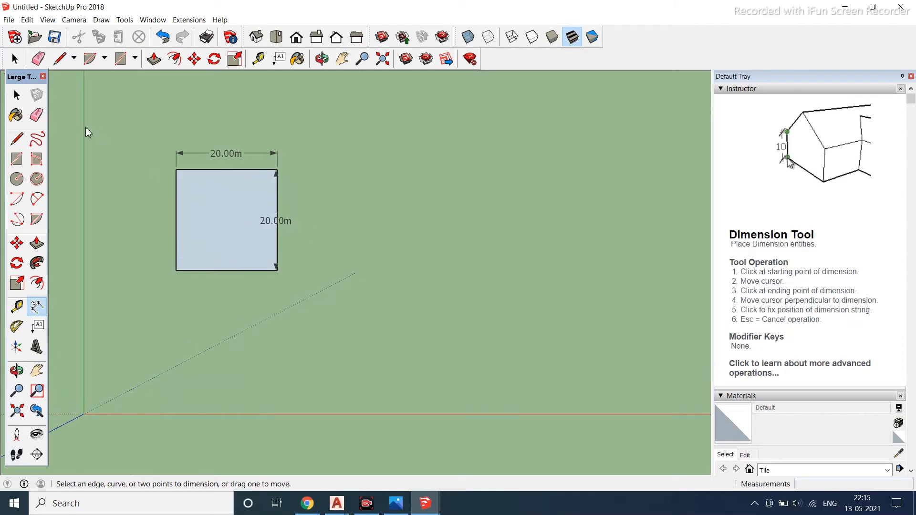
pyautogui.click(17, 94)
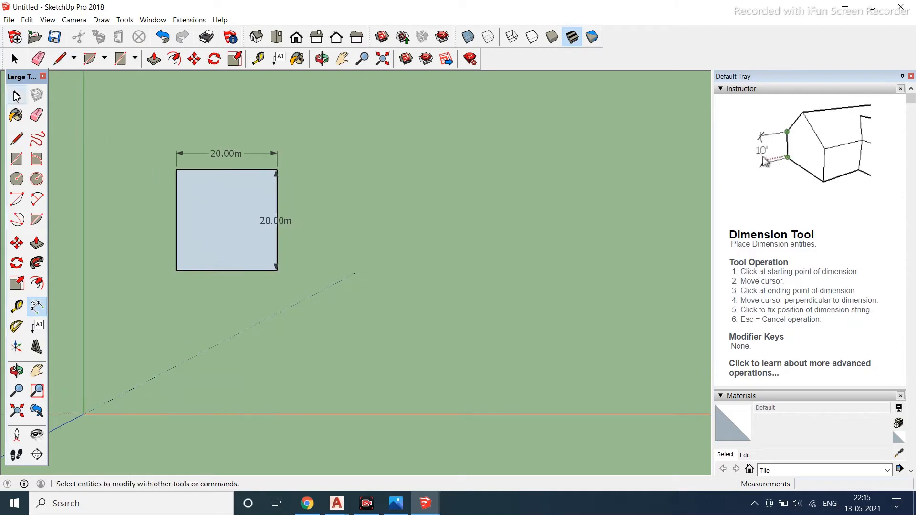
# Draw a closed triangle with a horizontal base to the right of the dimensioned square, using the Line tool.
pyautogui.click(19, 139)
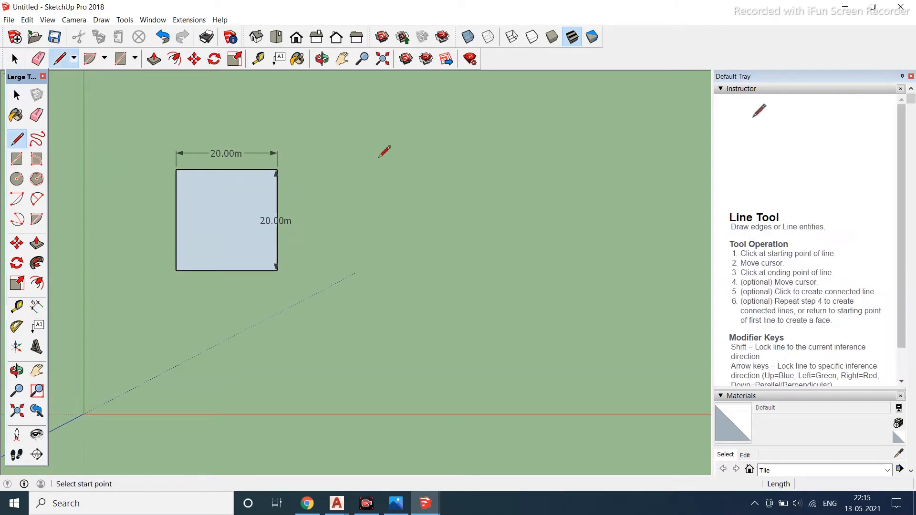
pyautogui.click(358, 222)
pyautogui.click(573, 301)
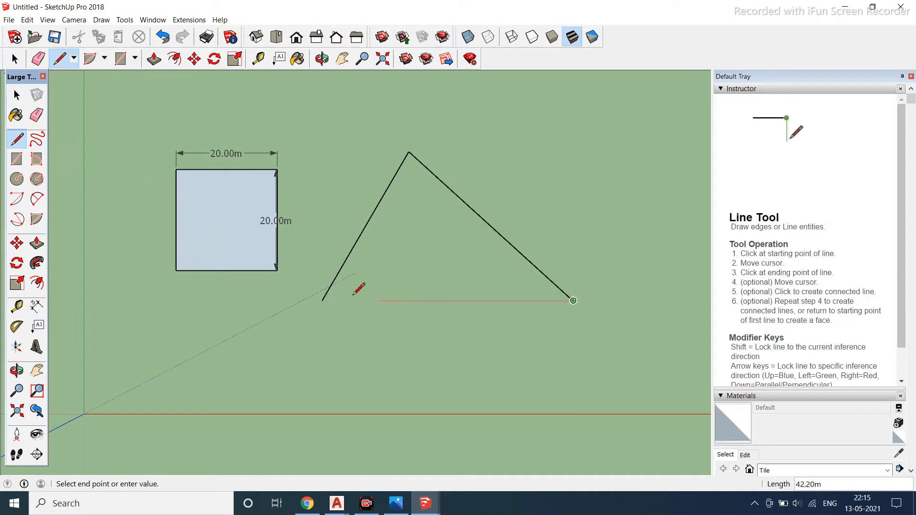
pyautogui.click(322, 300)
pyautogui.scroll(-3, 195, 321)
pyautogui.scroll(2, 409, 310)
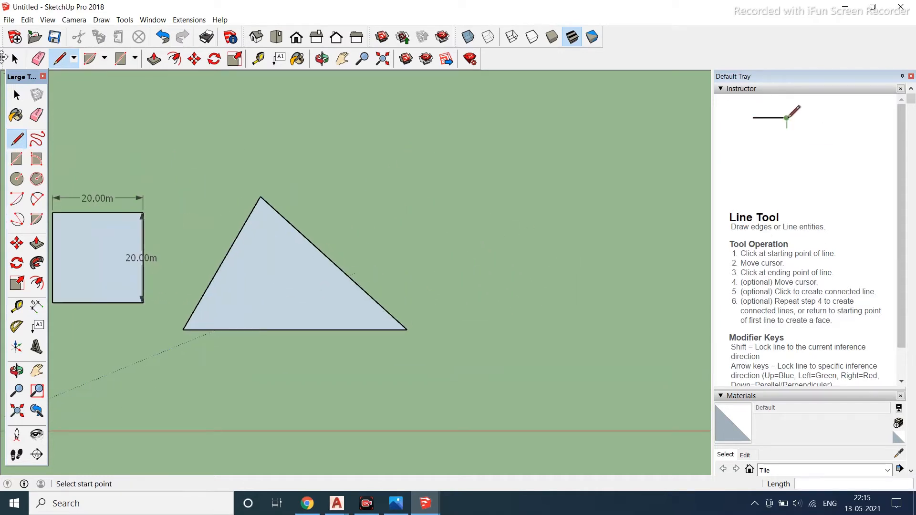
pyautogui.click(16, 95)
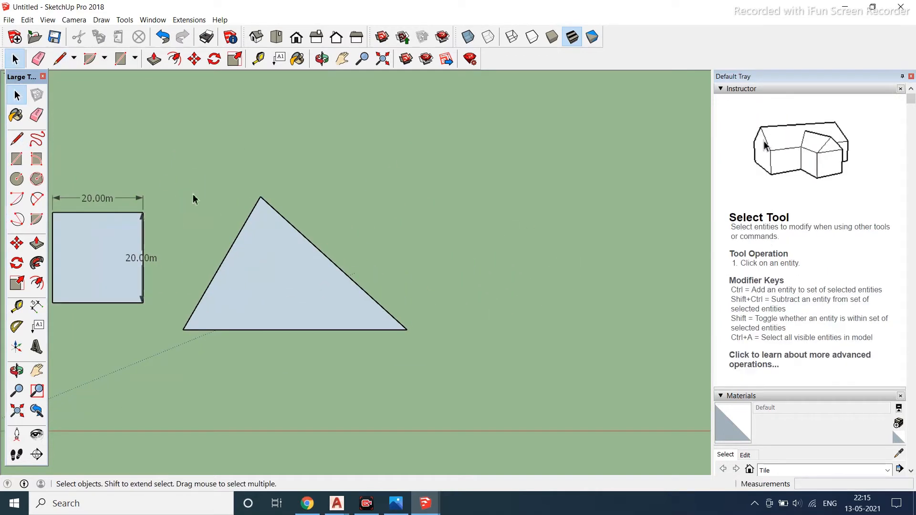
# Draw two wavy Freehand curves, one above the other, to the right of the triangle.
pyautogui.click(37, 139)
pyautogui.scroll(2, 517, 219)
pyautogui.scroll(-3, 331, 245)
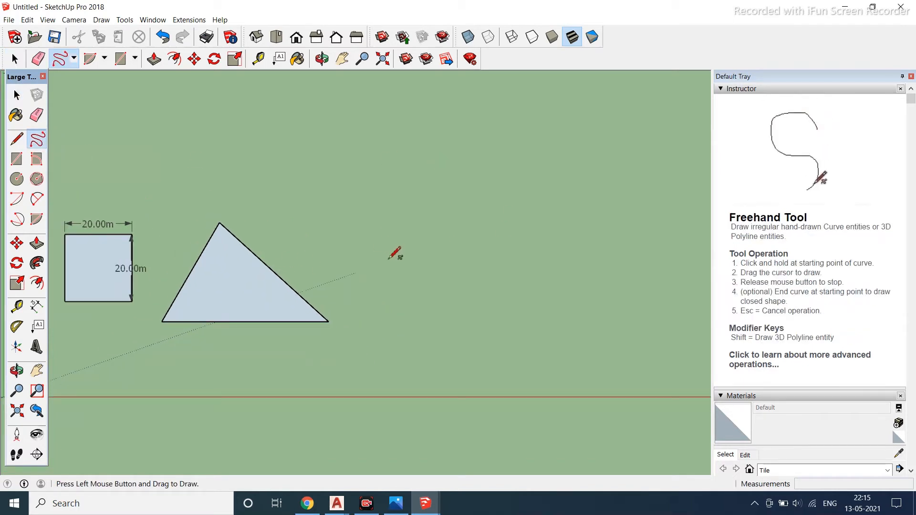
pyautogui.moveTo(391, 222); pyautogui.dragTo(424, 250)
pyautogui.moveTo(428, 203); pyautogui.dragTo(461, 234)
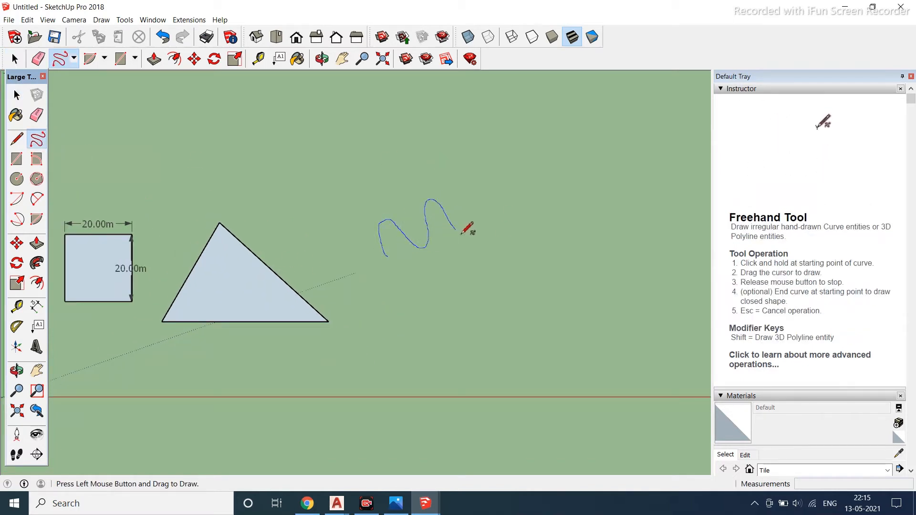
pyautogui.moveTo(550, 200); pyautogui.dragTo(562, 156)
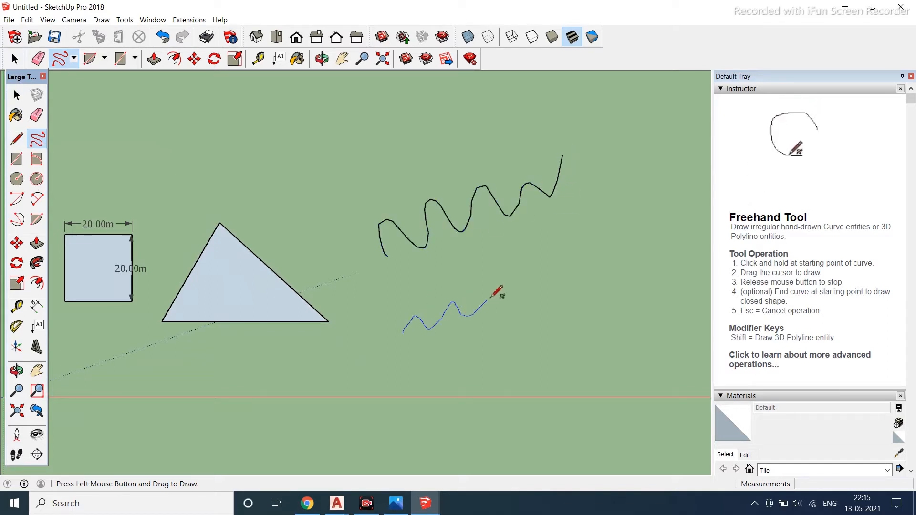
pyautogui.moveTo(524, 291); pyautogui.dragTo(551, 290)
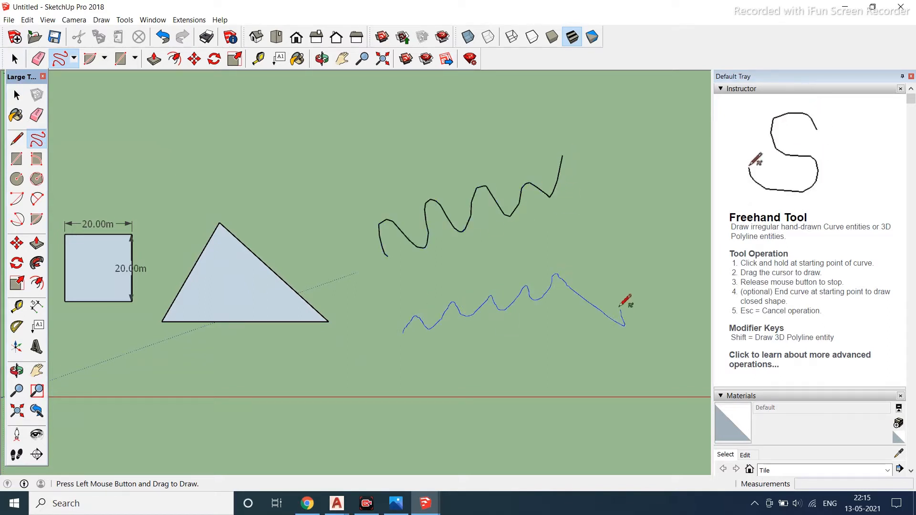
pyautogui.moveTo(619, 306); pyautogui.dragTo(620, 307)
pyautogui.scroll(1, 586, 274)
pyautogui.click(16, 95)
pyautogui.scroll(-1, 48, 180)
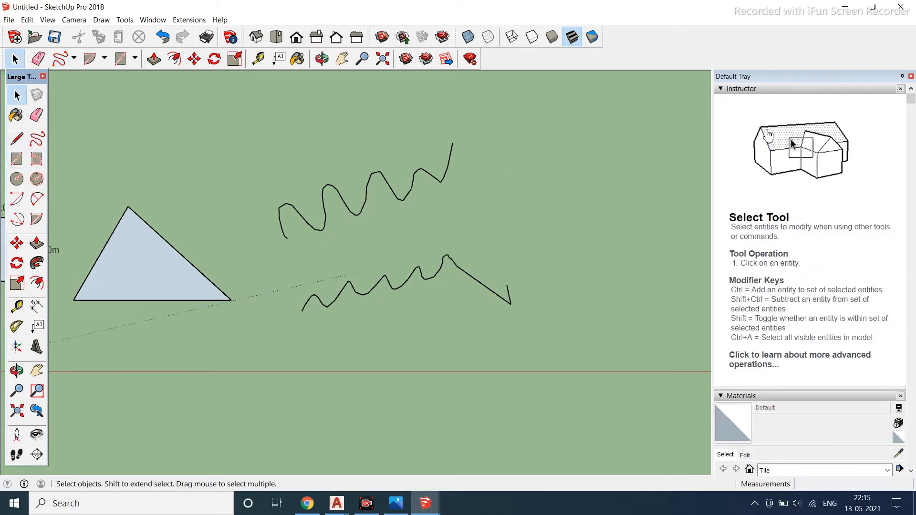
pyautogui.scroll(-1, 261, 274)
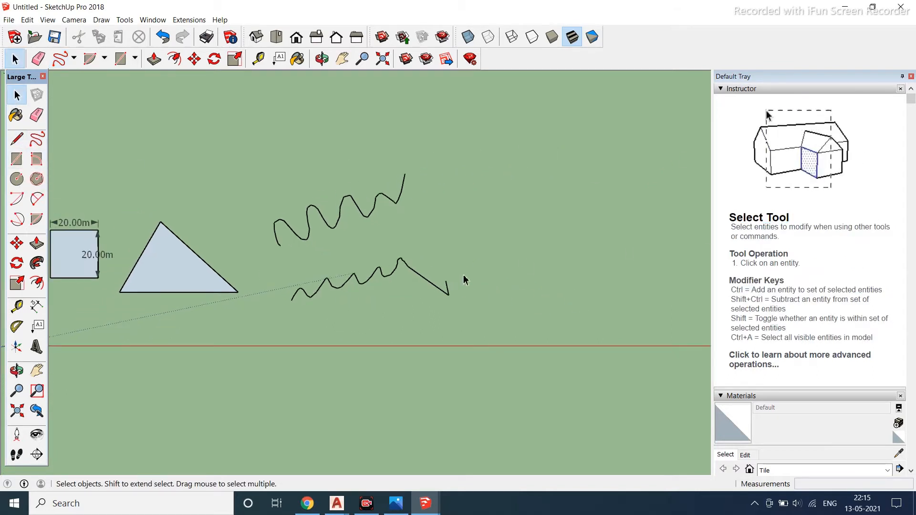
# Draw a square of about 32.5 m by 32.5 m to the right of the freehand curves with the Rectangle tool.
pyautogui.click(17, 159)
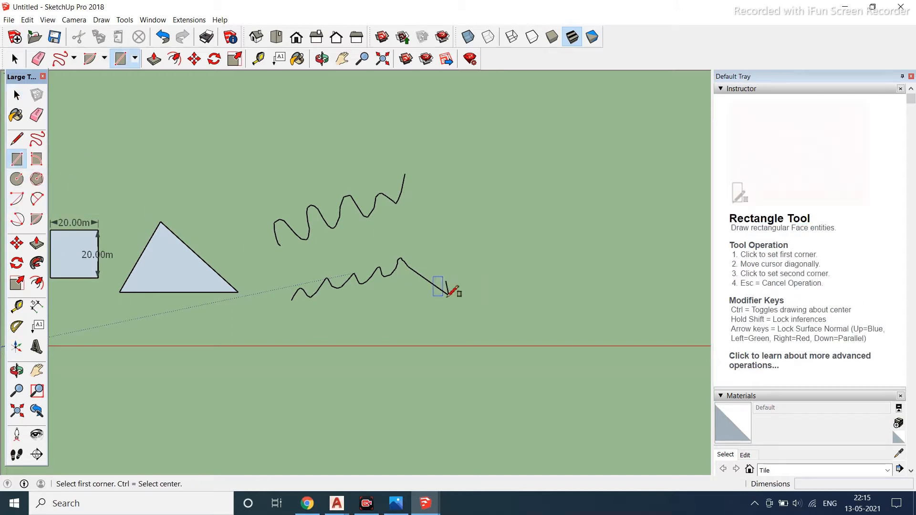
pyautogui.scroll(1, 529, 282)
pyautogui.click(475, 181)
pyautogui.click(568, 275)
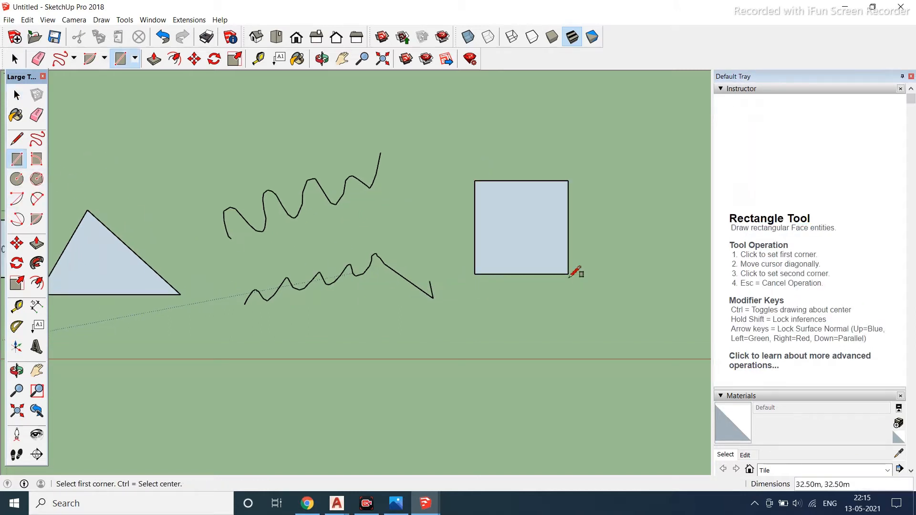
# Draw a 30 m by 30 m square above the triangle with the Rectangle tool.
pyautogui.scroll(-1, 375, 316)
pyautogui.scroll(1, 139, 179)
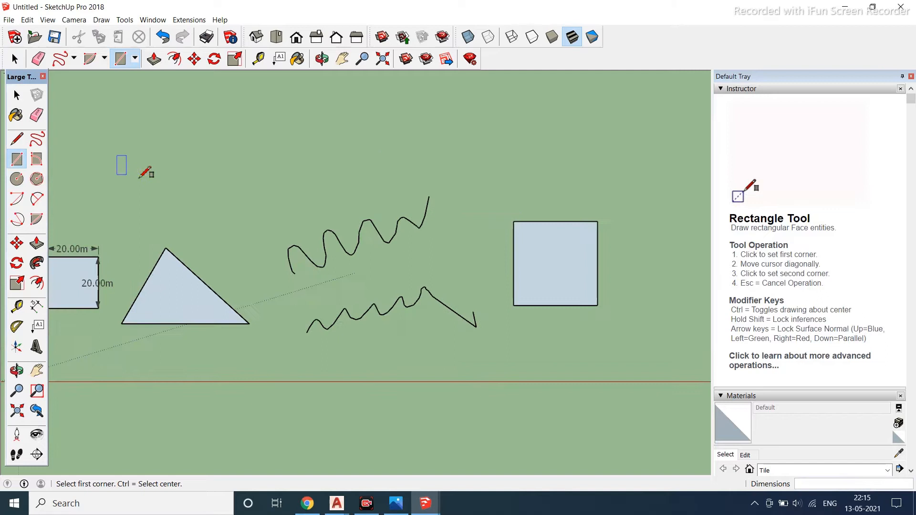
pyautogui.click(181, 139)
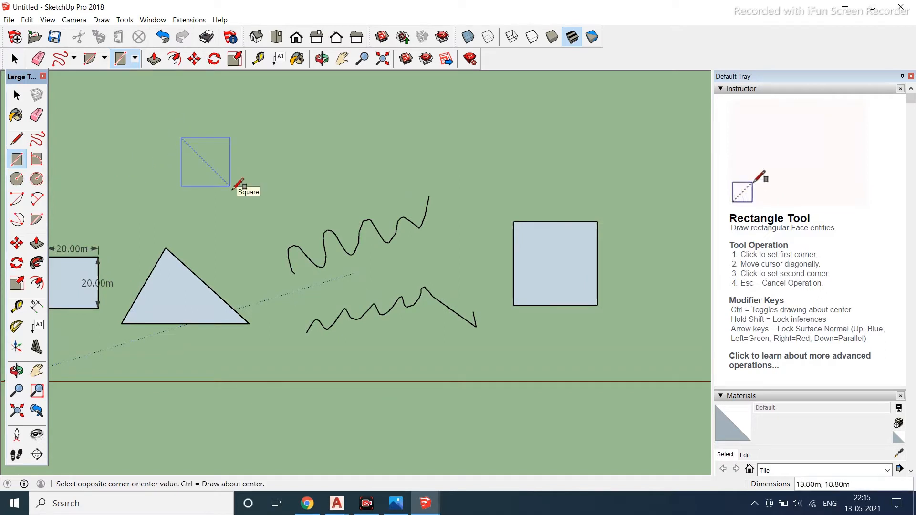
pyautogui.write('30')
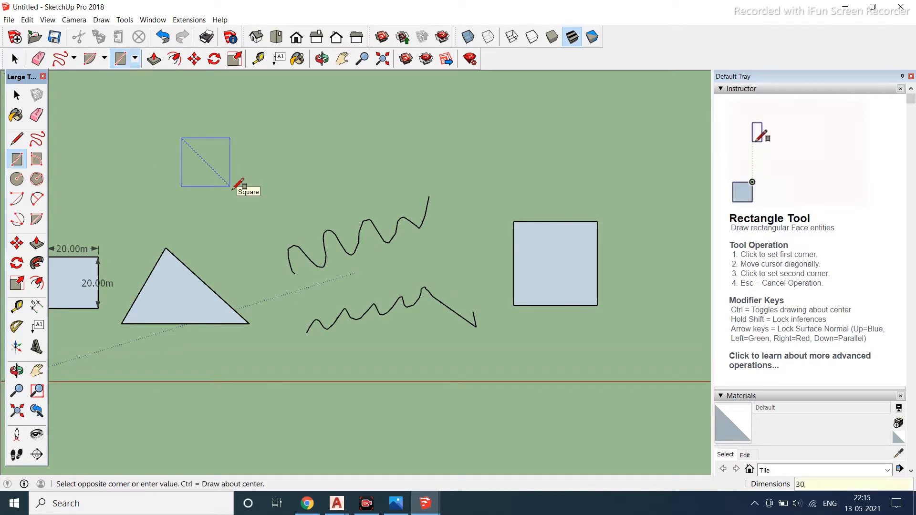
pyautogui.write(',30')
pyautogui.press('Return')
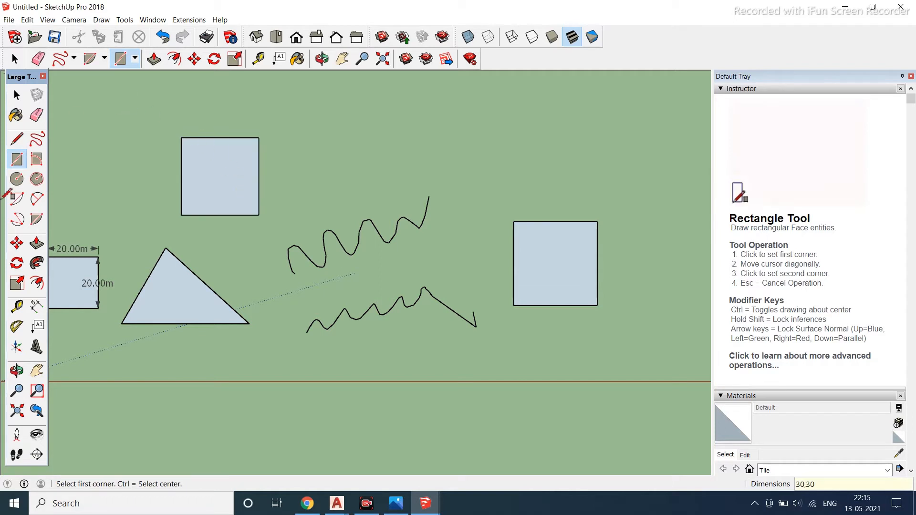
# Add linear dimensions to the upper and left edges of the square above the triangle.
pyautogui.click(37, 306)
pyautogui.click(181, 138)
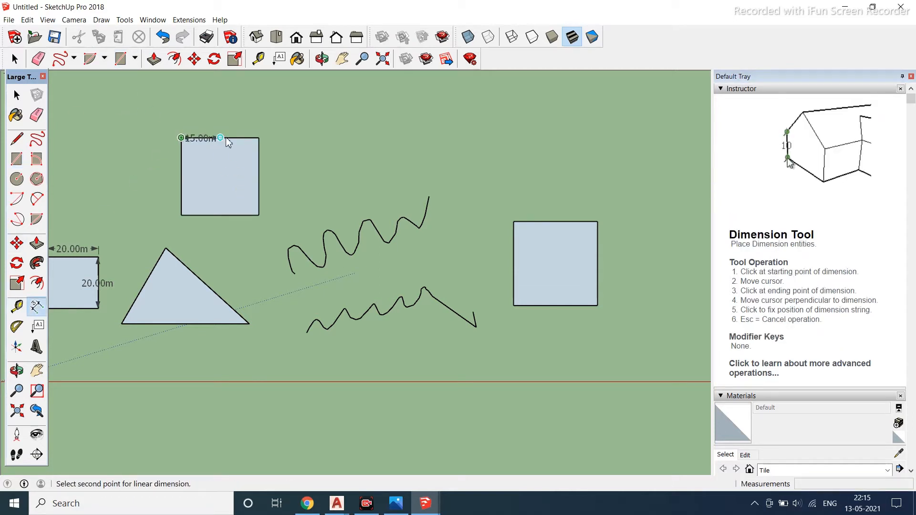
pyautogui.click(258, 137)
pyautogui.click(253, 133)
pyautogui.scroll(1, 176, 140)
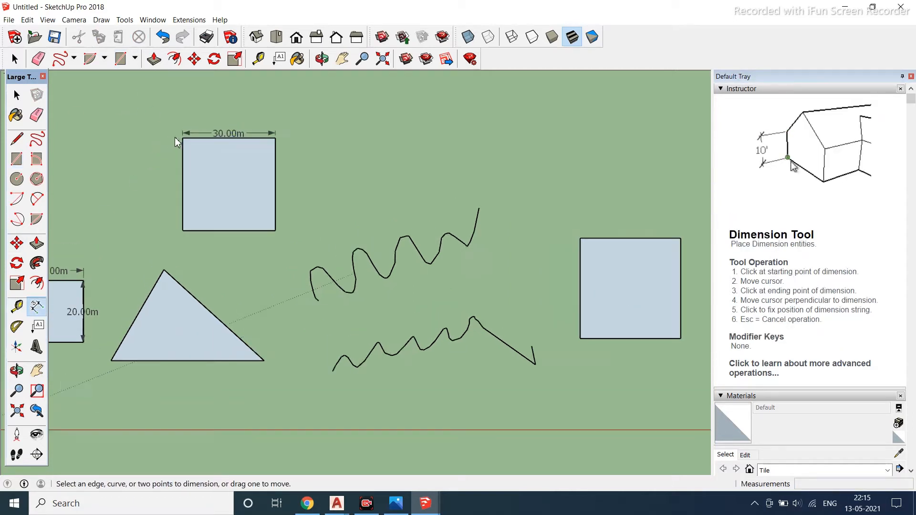
pyautogui.click(182, 141)
pyautogui.click(182, 230)
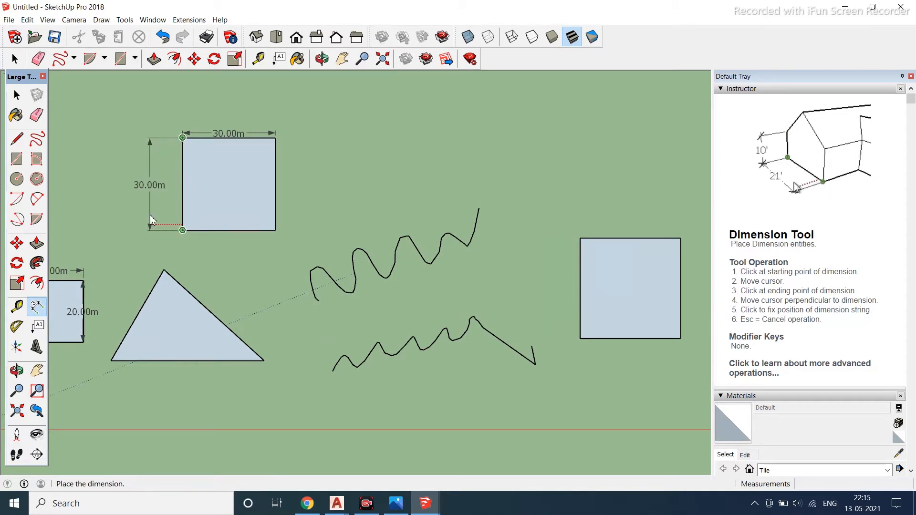
pyautogui.click(149, 224)
pyautogui.scroll(-1, 132, 243)
pyautogui.click(15, 95)
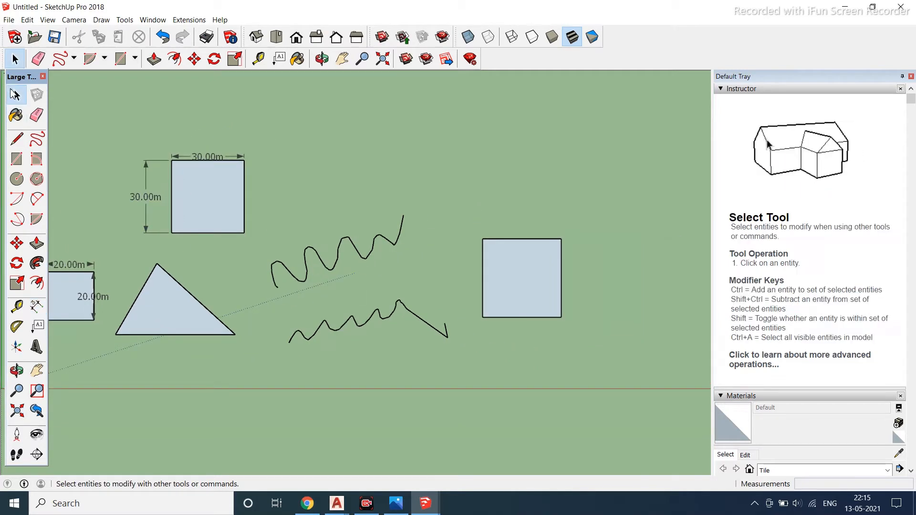
# Draw a circle with a 6 m radius above the upper freehand curve.
pyautogui.click(16, 182)
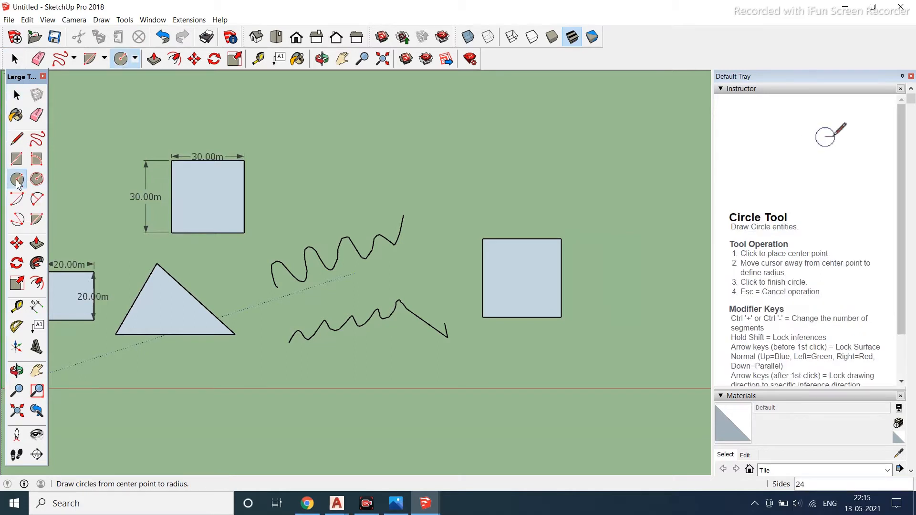
pyautogui.click(372, 176)
pyautogui.write('6')
pyautogui.press('Return')
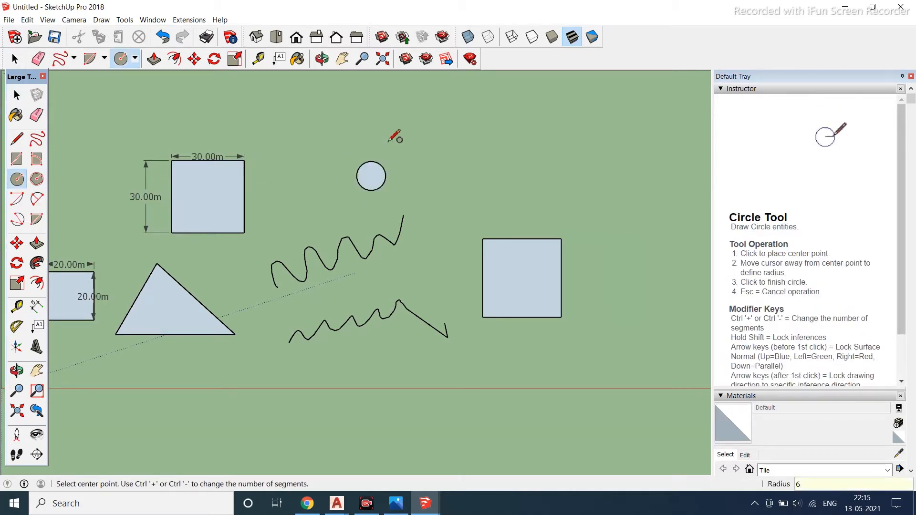
# Add a diameter dimension to the circle.
pyautogui.scroll(2, 400, 188)
pyautogui.scroll(2, 227, 217)
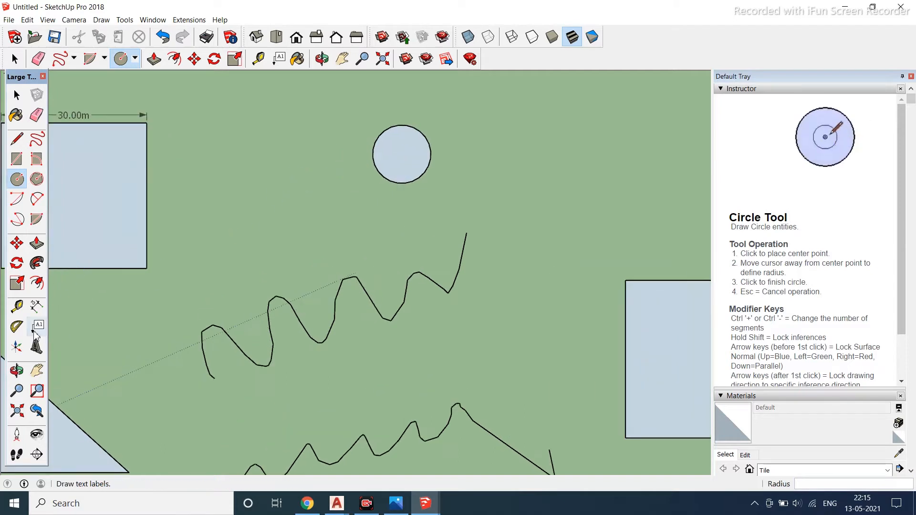
pyautogui.click(37, 306)
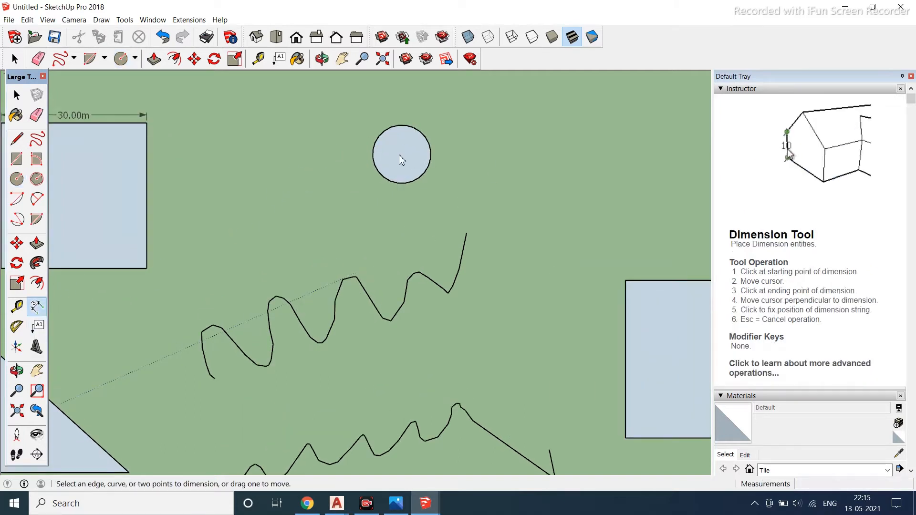
pyautogui.scroll(-3, 398, 160)
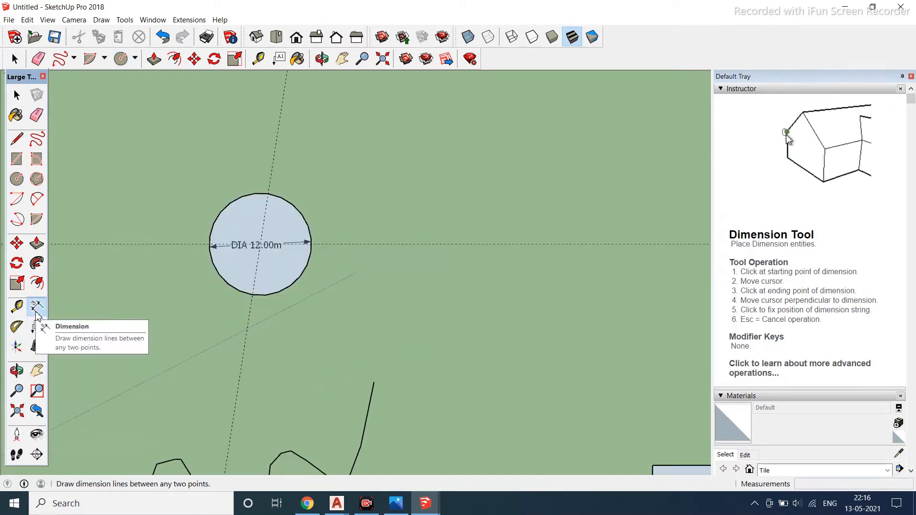
pyautogui.click(16, 327)
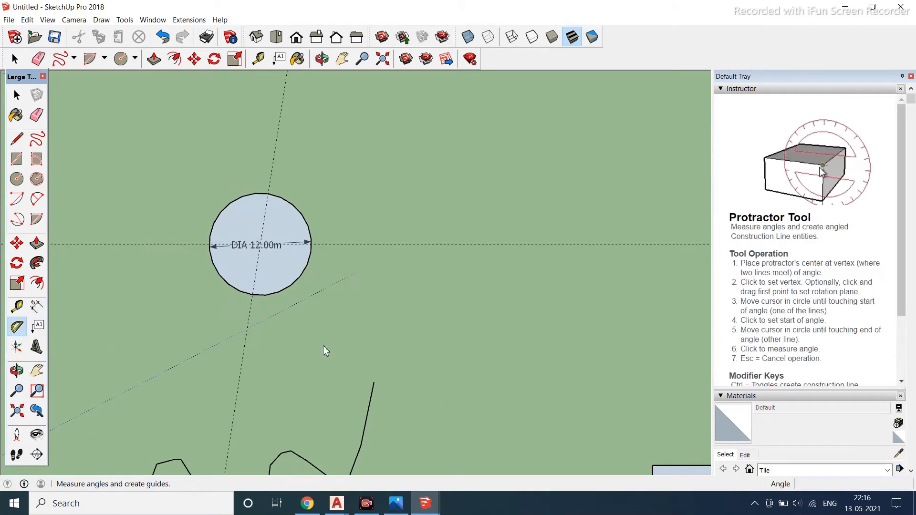
pyautogui.click(262, 245)
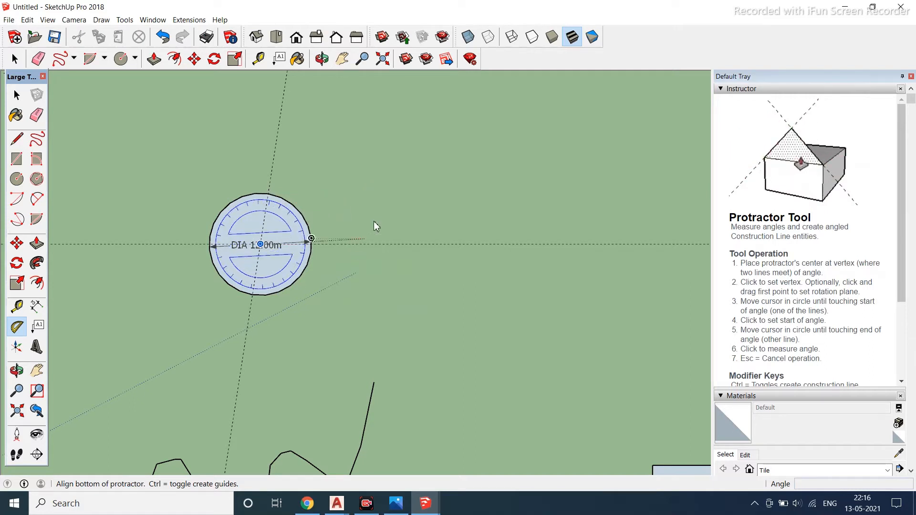
pyautogui.scroll(1, 352, 203)
pyautogui.click(341, 172)
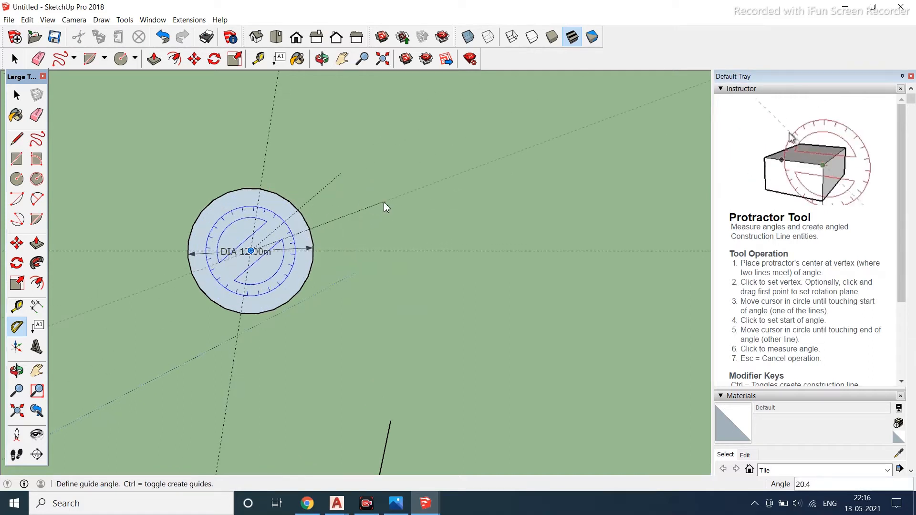
pyautogui.scroll(-2, 329, 241)
pyautogui.scroll(1, 372, 230)
pyautogui.press('Escape')
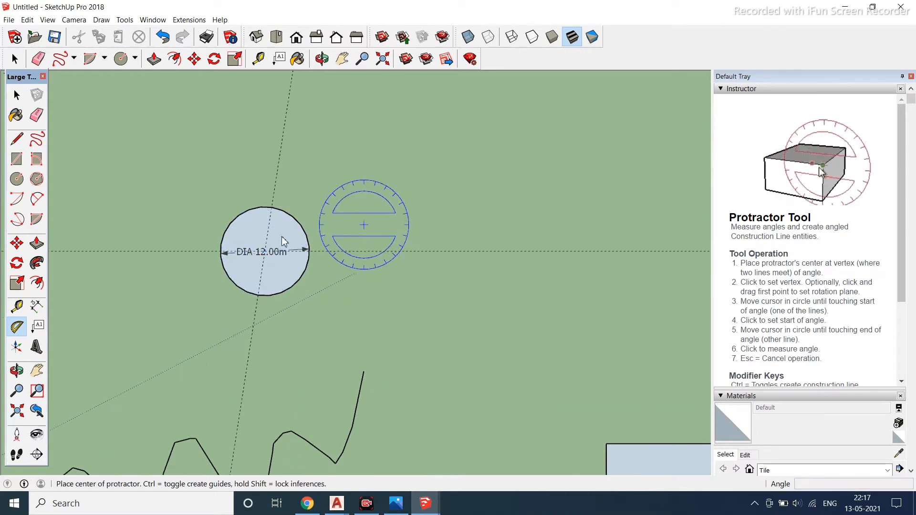
pyautogui.scroll(1, 271, 208)
pyautogui.click(16, 94)
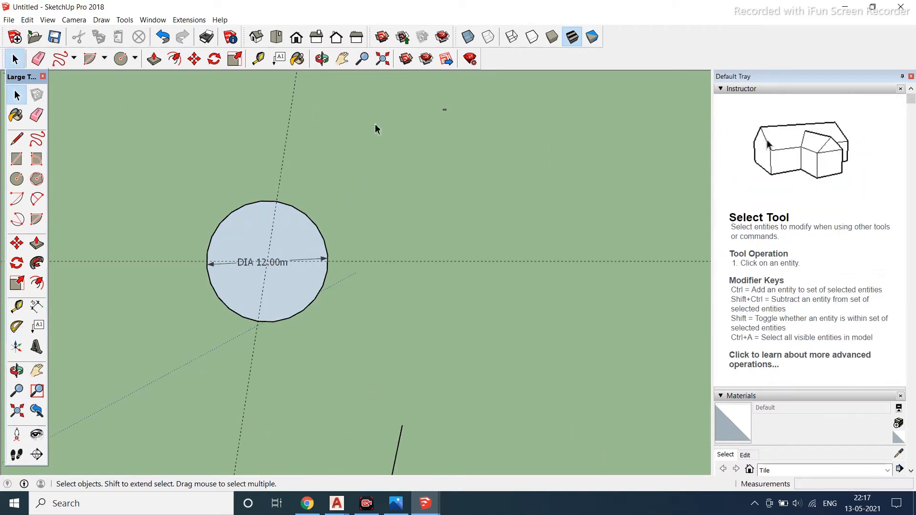
pyautogui.scroll(-1, 439, 296)
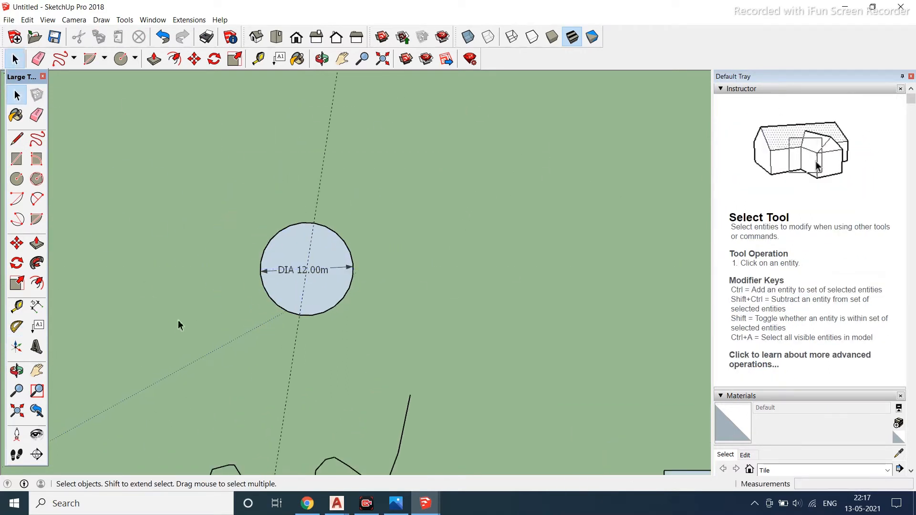
# Draw a tilted standing rectangle of about 87 m by 75 m behind the circle with the Rotated Rectangle tool, working in an isometric view.
pyautogui.click(36, 159)
pyautogui.scroll(-1, 65, 224)
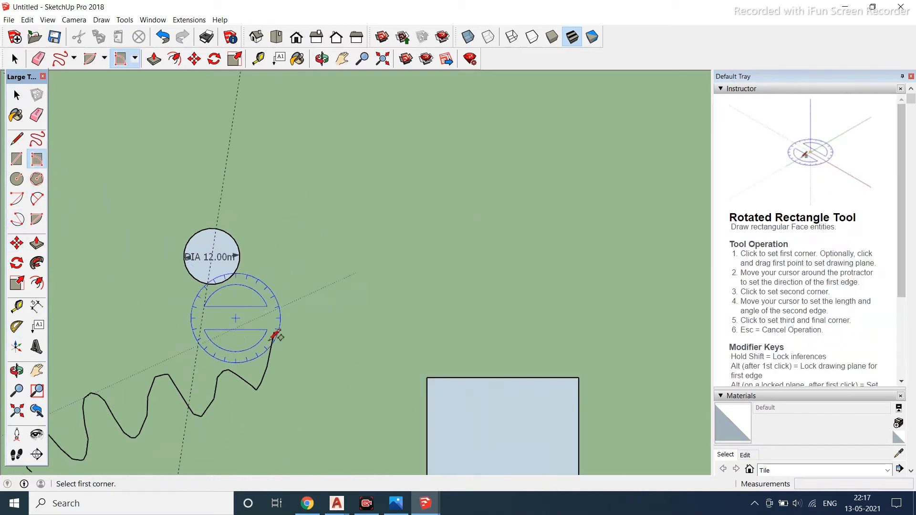
pyautogui.click(343, 303)
pyautogui.click(523, 304)
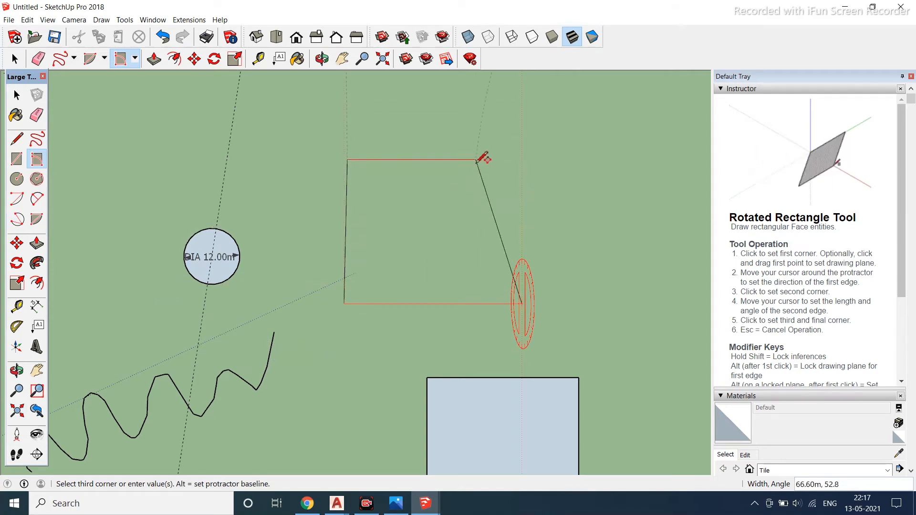
pyautogui.scroll(-5, 477, 161)
pyautogui.press('Escape')
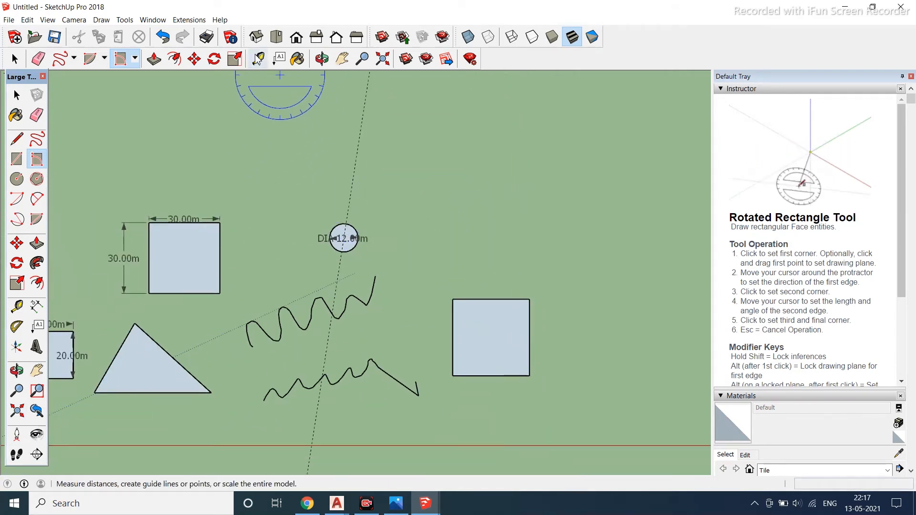
pyautogui.click(256, 37)
pyautogui.click(427, 230)
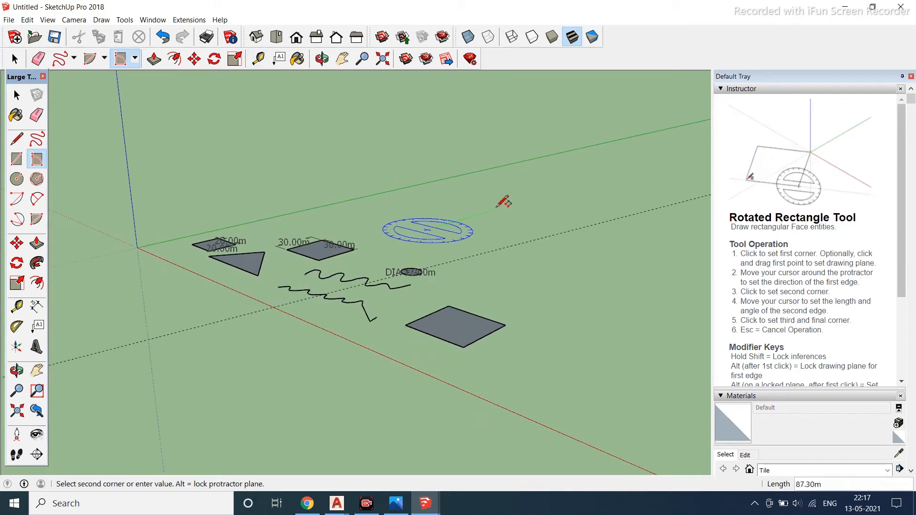
pyautogui.click(498, 207)
pyautogui.click(461, 136)
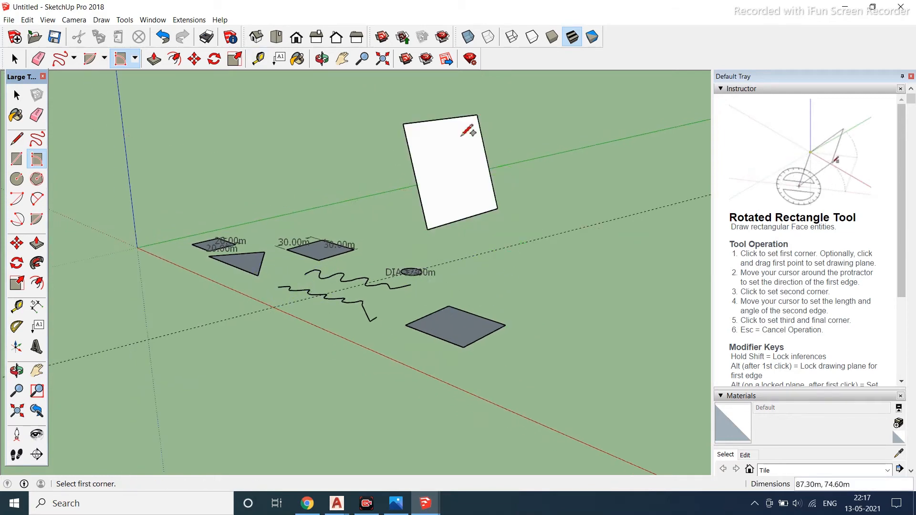
# Draw a large rotated rectangle of about 280 m by 96 m far behind the undimensioned square.
pyautogui.moveTo(468, 131); pyautogui.dragTo(548, 201, button='middle')
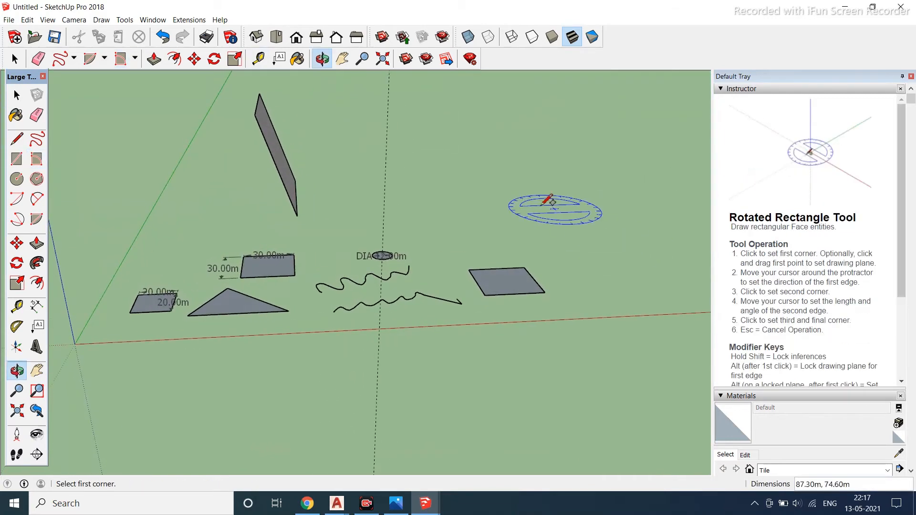
pyautogui.click(561, 125)
pyautogui.click(538, 196)
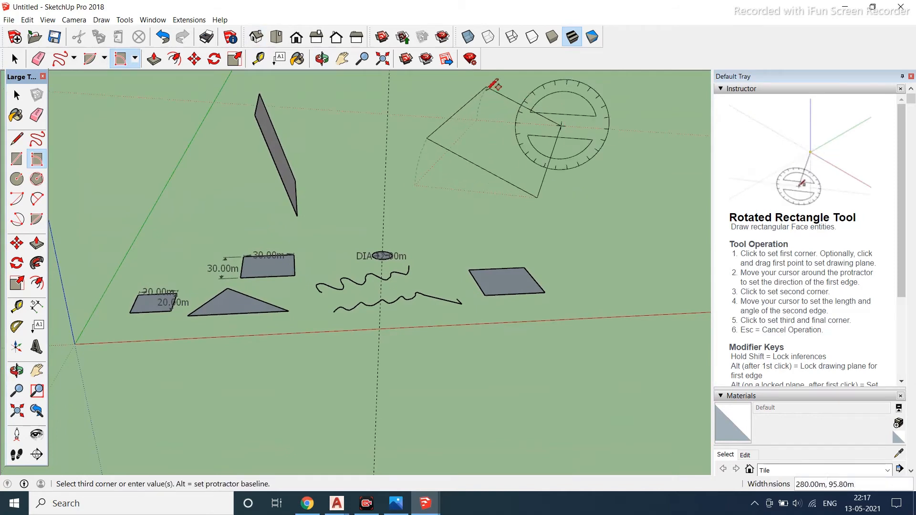
pyautogui.click(486, 86)
pyautogui.click(486, 86)
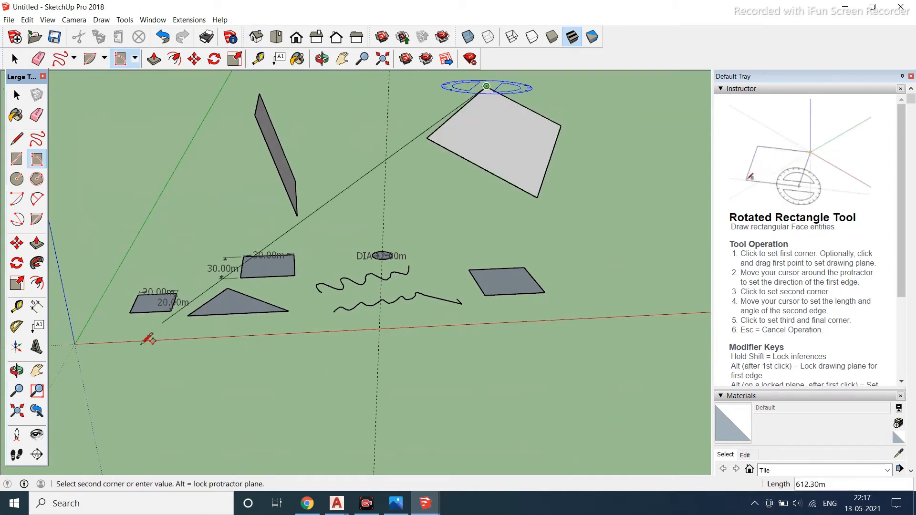
pyautogui.scroll(-3, 138, 352)
pyautogui.press('Escape')
# Draw a smaller tilted rectangle of about 58 m by 36 m beside the undimensioned square, in front of the large rectangle.
pyautogui.moveTo(351, 245); pyautogui.dragTo(378, 388, button='middle')
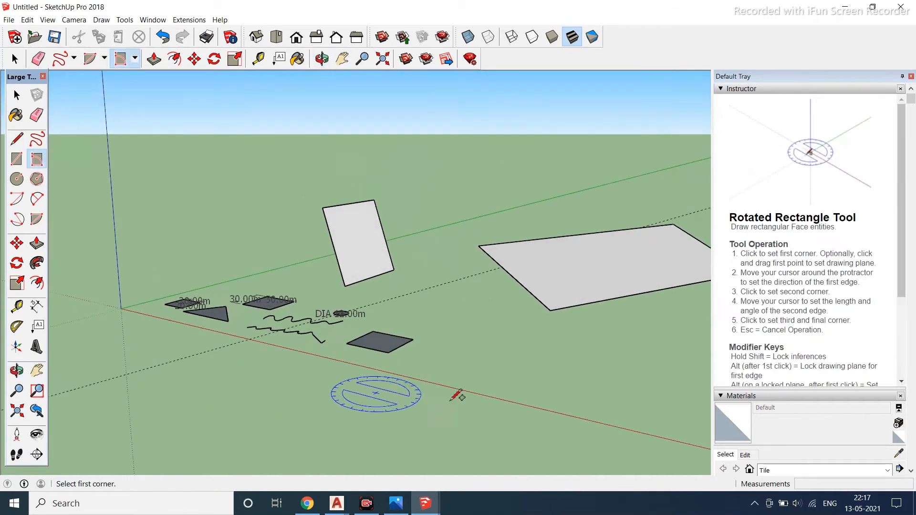
pyautogui.click(472, 372)
pyautogui.click(511, 346)
pyautogui.click(491, 299)
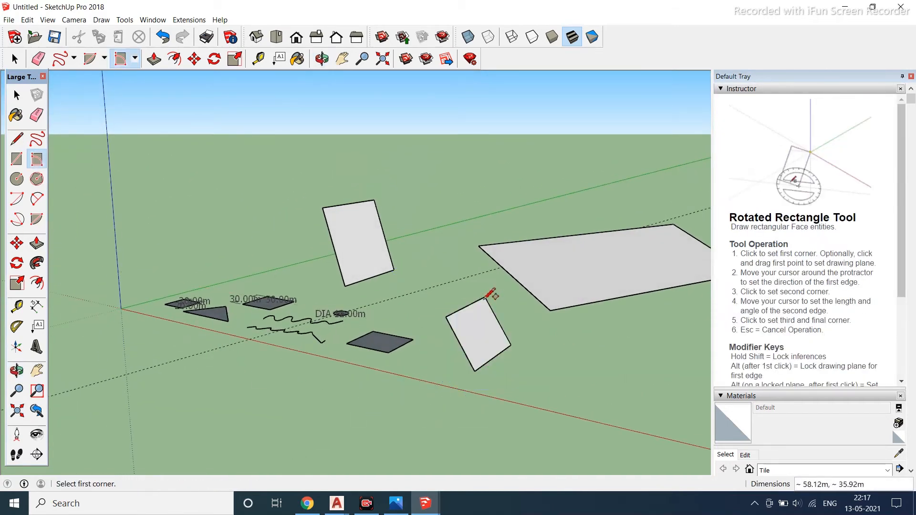
# Draw a second sloping rectangle of about 58 m by 42 m from the small tilted rectangle's top edge, forming a tent shape.
pyautogui.moveTo(534, 291); pyautogui.dragTo(616, 304, button='middle')
pyautogui.moveTo(439, 302); pyautogui.dragTo(497, 373, button='middle')
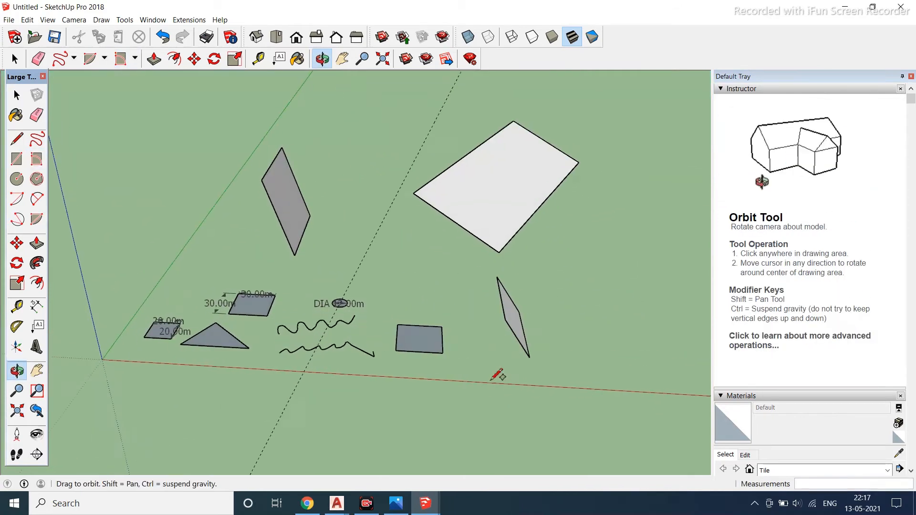
pyautogui.click(497, 277)
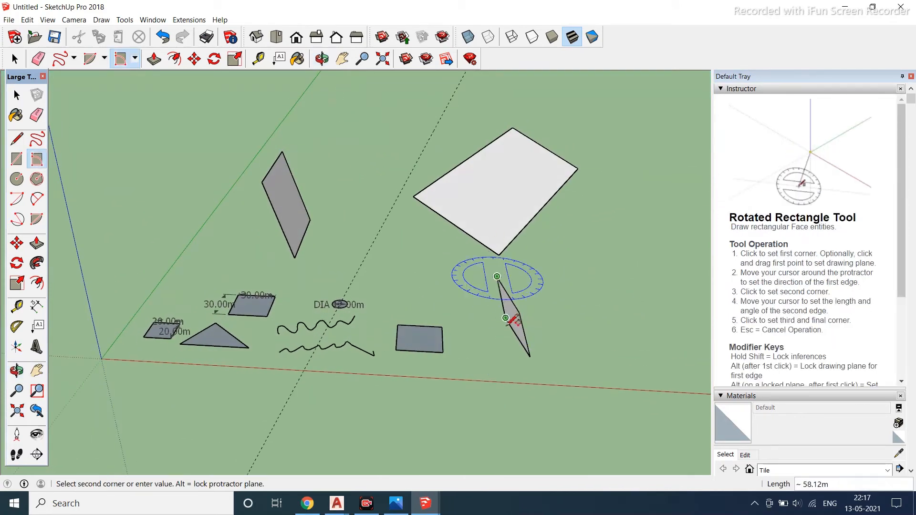
pyautogui.click(505, 318)
pyautogui.click(470, 354)
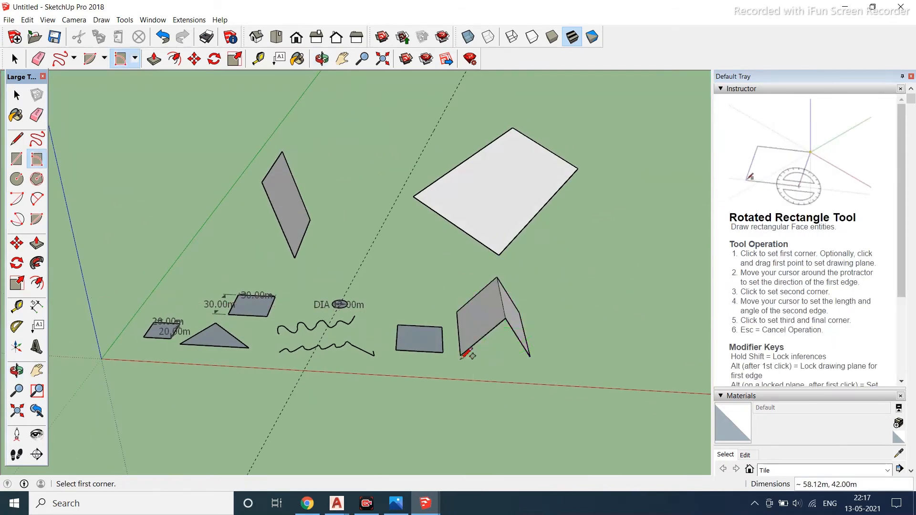
# Add a rotated rectangle between the lower edges of the two sloping faces to close the tent's underside.
pyautogui.moveTo(470, 354); pyautogui.dragTo(335, 295, button='middle')
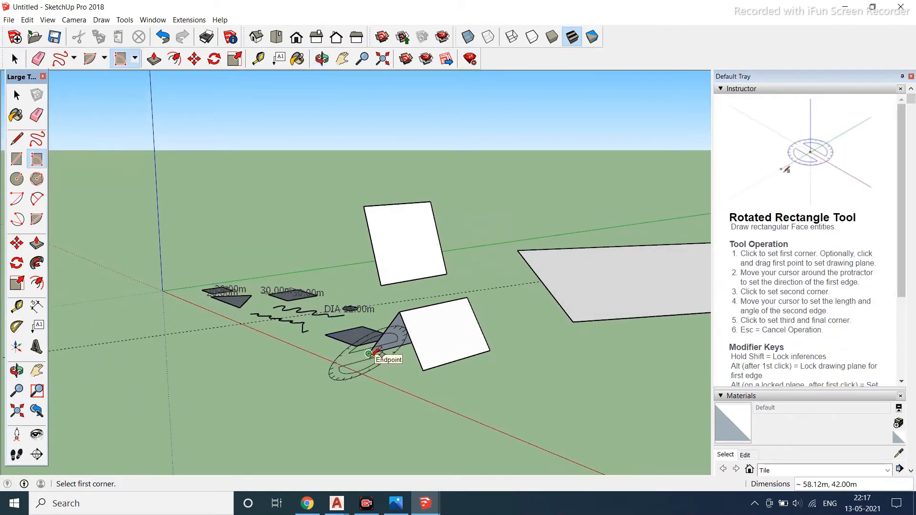
pyautogui.click(370, 355)
pyautogui.moveTo(505, 356); pyautogui.dragTo(580, 332, button='middle')
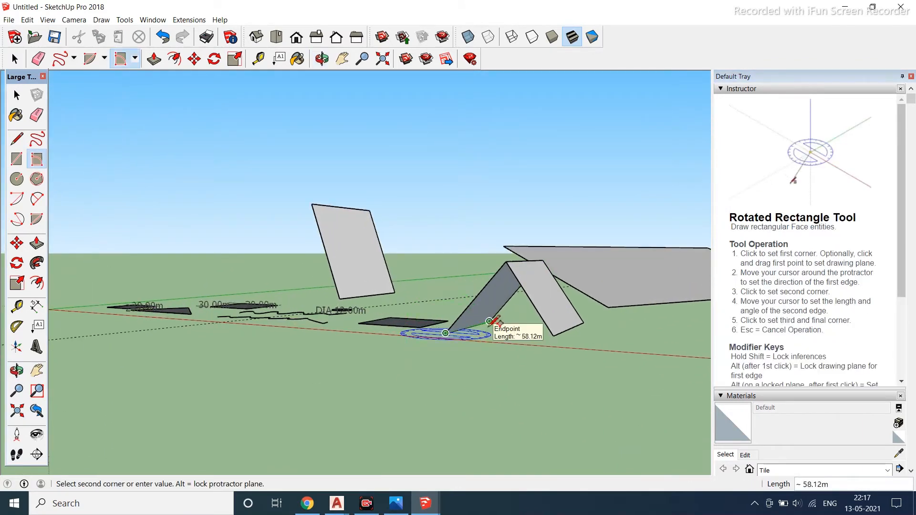
pyautogui.click(490, 321)
pyautogui.doubleClick(583, 323)
pyautogui.scroll(-3, 313, 339)
pyautogui.moveTo(312, 340); pyautogui.dragTo(532, 475, button='middle')
pyautogui.moveTo(466, 286); pyautogui.dragTo(344, 256, button='middle')
pyautogui.scroll(-1, 245, 325)
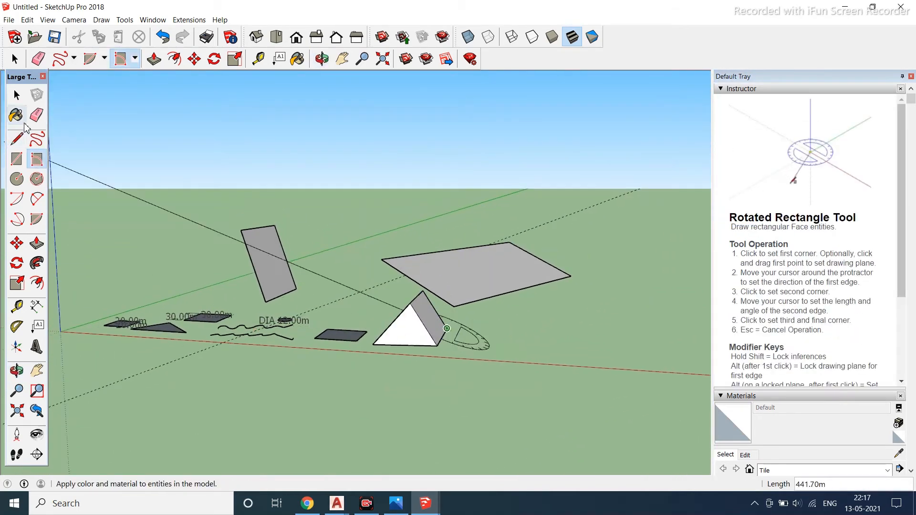
pyautogui.click(16, 97)
# Draw a hexagon with an inscribed radius of about 38 m beside the tent shape with the Polygon tool.
pyautogui.moveTo(127, 280); pyautogui.dragTo(61, 241, button='middle')
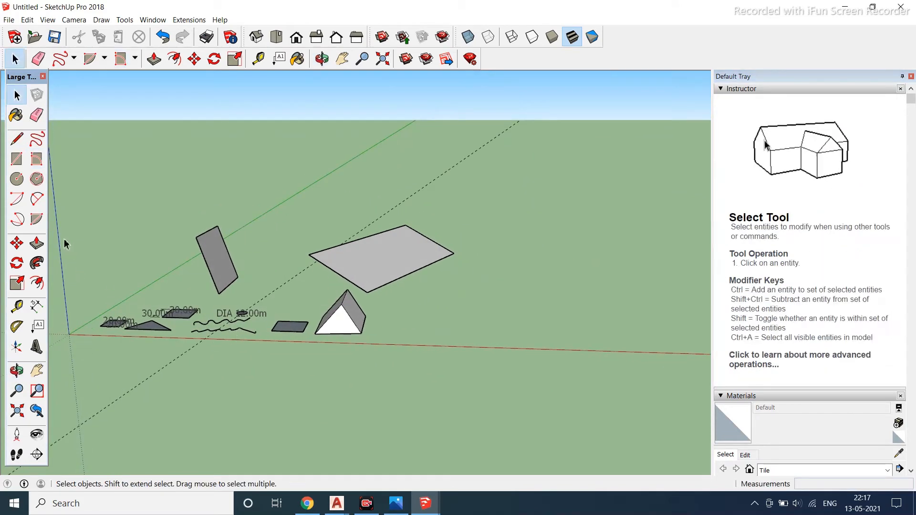
pyautogui.click(32, 184)
pyautogui.scroll(3, 499, 317)
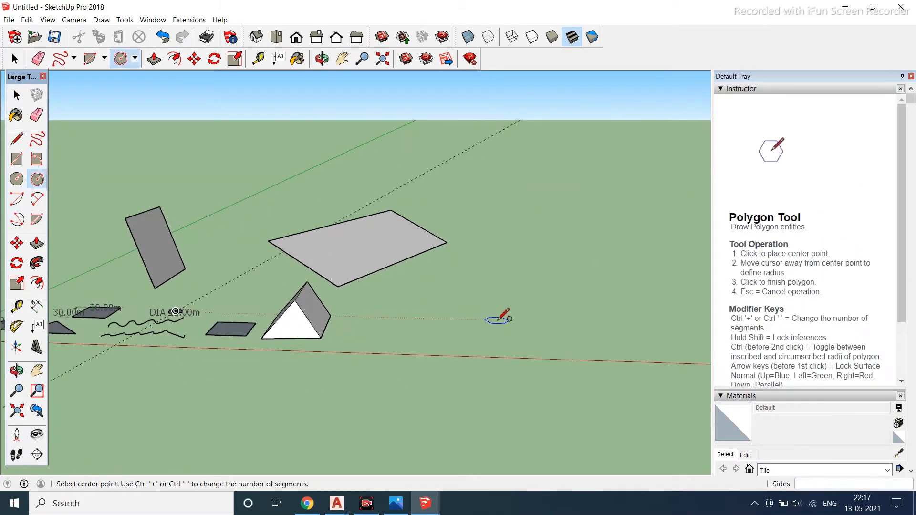
pyautogui.click(505, 322)
pyautogui.scroll(-2, 514, 306)
pyautogui.moveTo(513, 307)
pyautogui.mouseDown(button='middle')
pyautogui.moveTo(548, 383)
pyautogui.moveTo(551, 372)
pyautogui.mouseUp(button='middle')
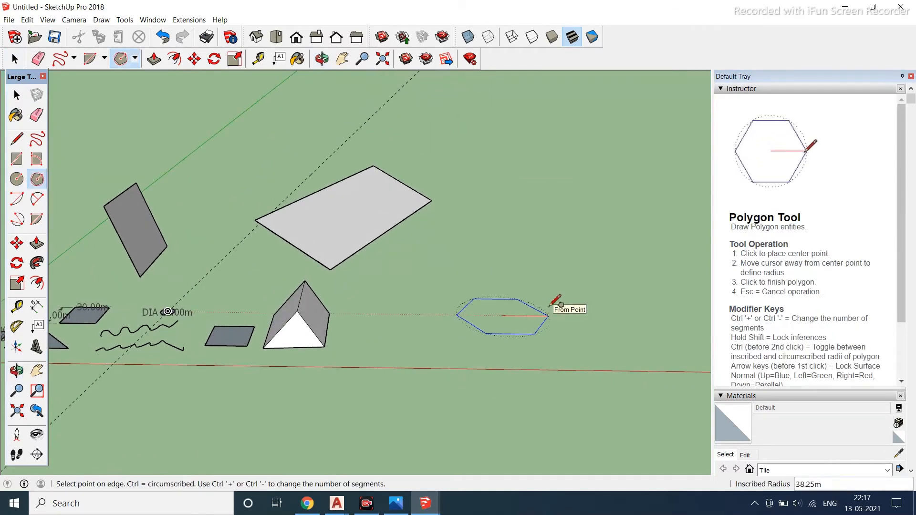
pyautogui.click(550, 305)
# Draw a small hexagon with a 5 m inscribed radius beyond the large hexagon, on the side away from the tent shape.
pyautogui.click(613, 329)
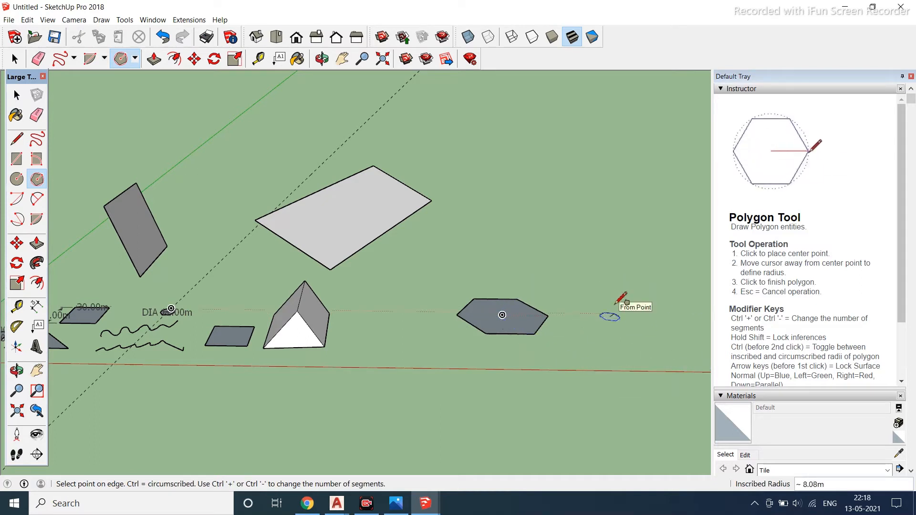
pyautogui.write('5')
pyautogui.press('Return')
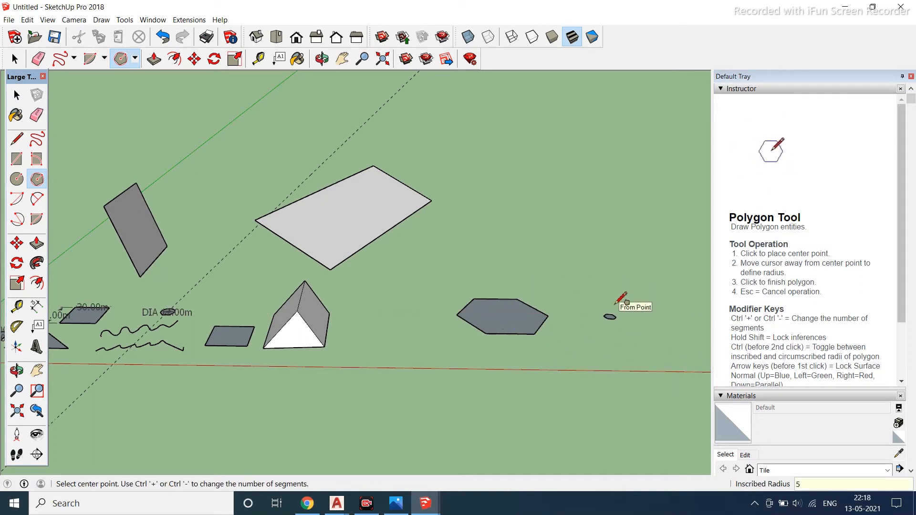
pyautogui.scroll(5, 612, 315)
pyautogui.moveTo(611, 300); pyautogui.dragTo(659, 464, button='middle')
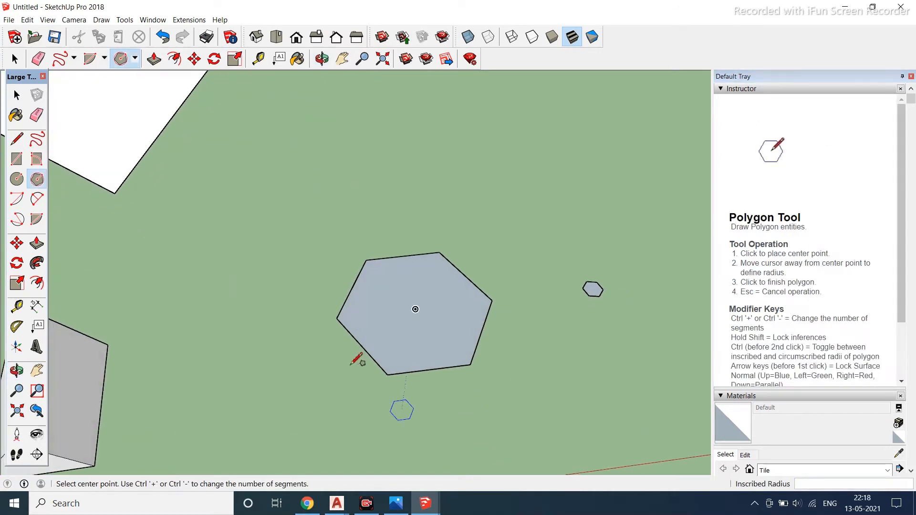
pyautogui.scroll(-1, 355, 353)
pyautogui.scroll(1, 570, 325)
pyautogui.click(517, 394)
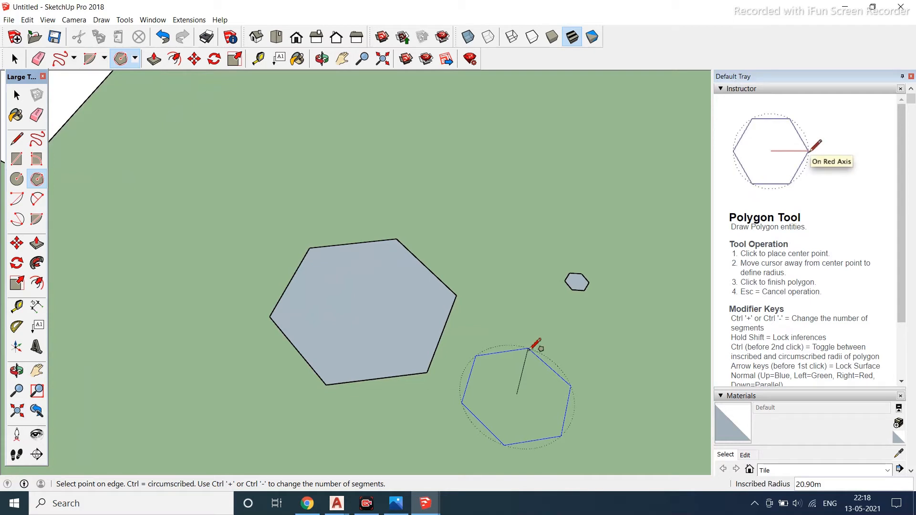
pyautogui.hotkey('ctrl', '-')
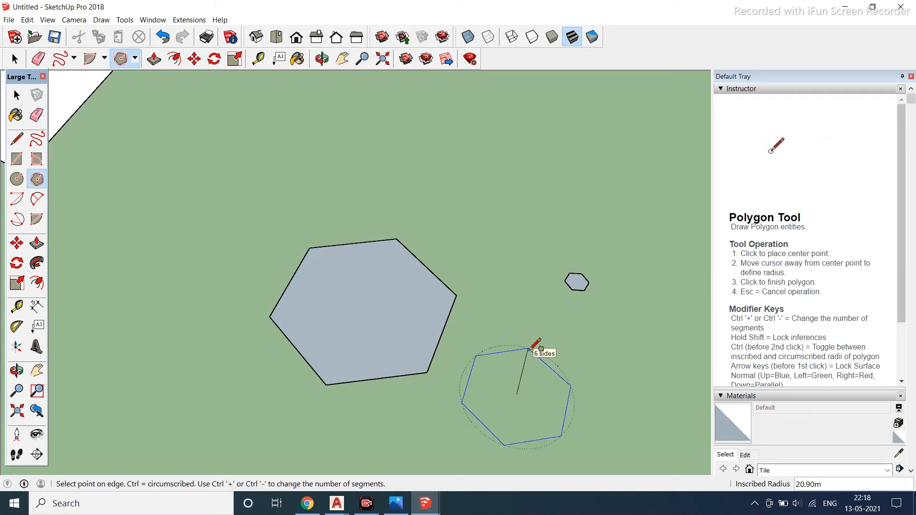
pyautogui.press('Escape')
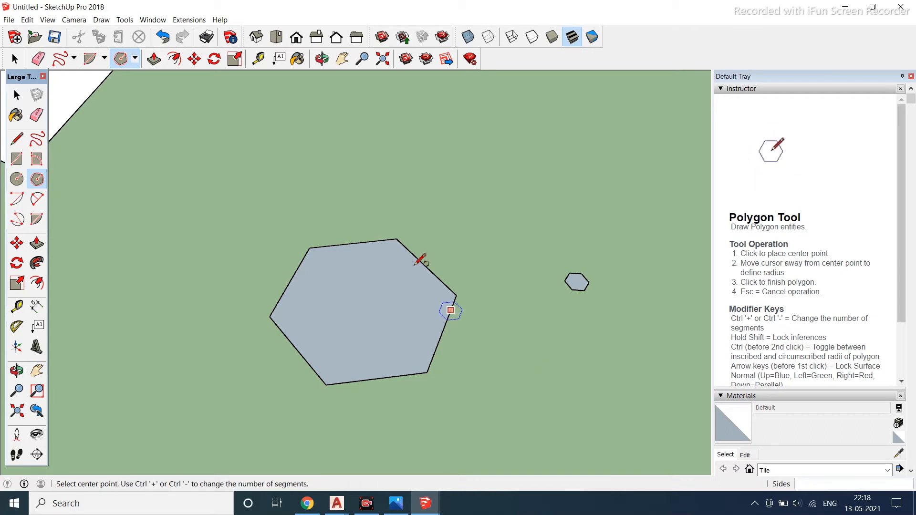
pyautogui.click(552, 267)
pyautogui.press('Escape')
# Draw another hexagon with a 5 m inscribed radius above the large hexagon.
pyautogui.click(436, 174)
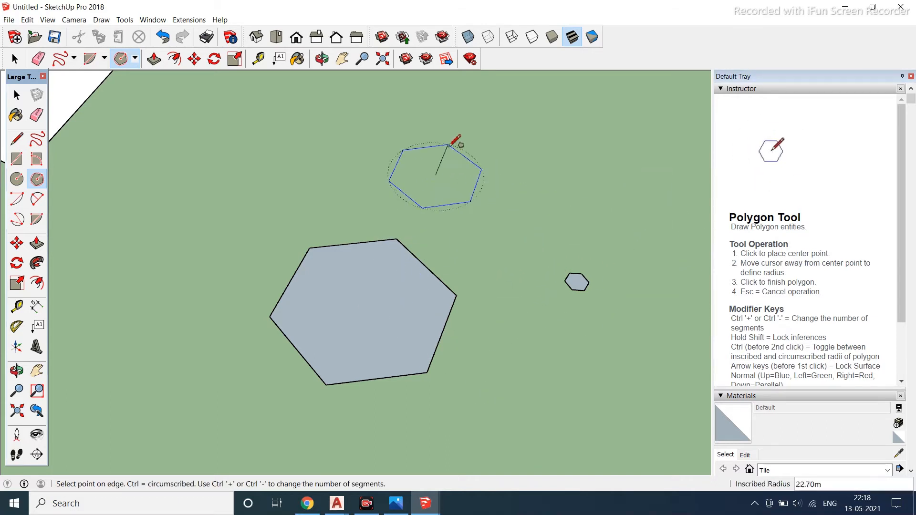
pyautogui.press('Return')
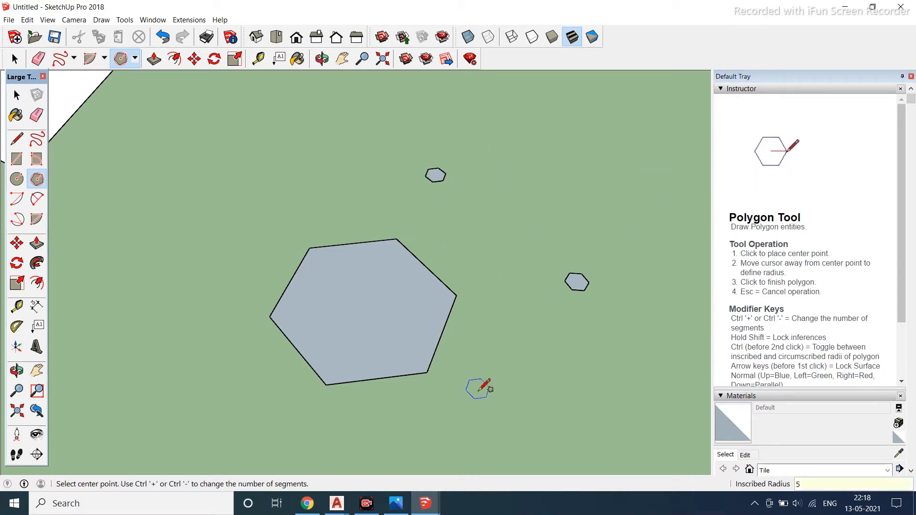
# Draw a four-sided polygon with an inscribed radius of about 10.4 m beside the large hexagon's lower edge.
pyautogui.click(482, 377)
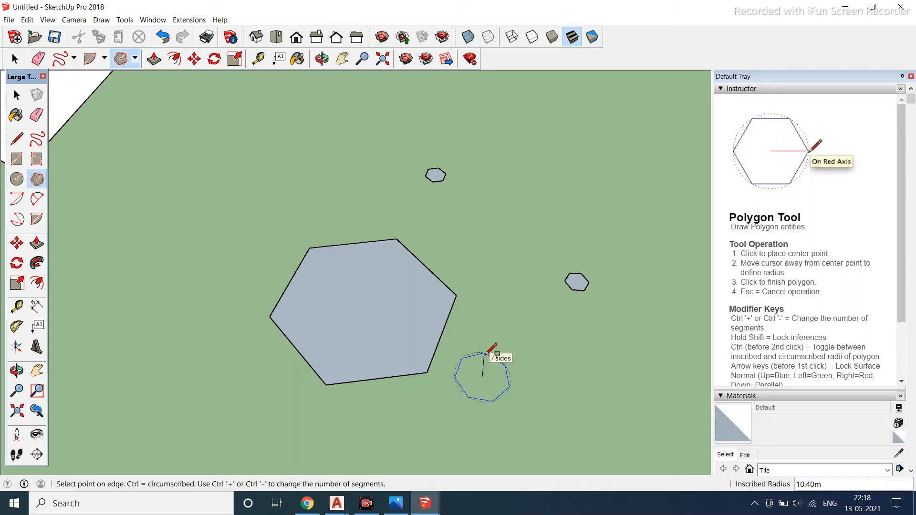
pyautogui.hotkey('ctrl', '+')
pyautogui.hotkey('ctrl', '-')
pyautogui.hotkey('ctrl', '-')
pyautogui.hotkey('ctrl', '-')
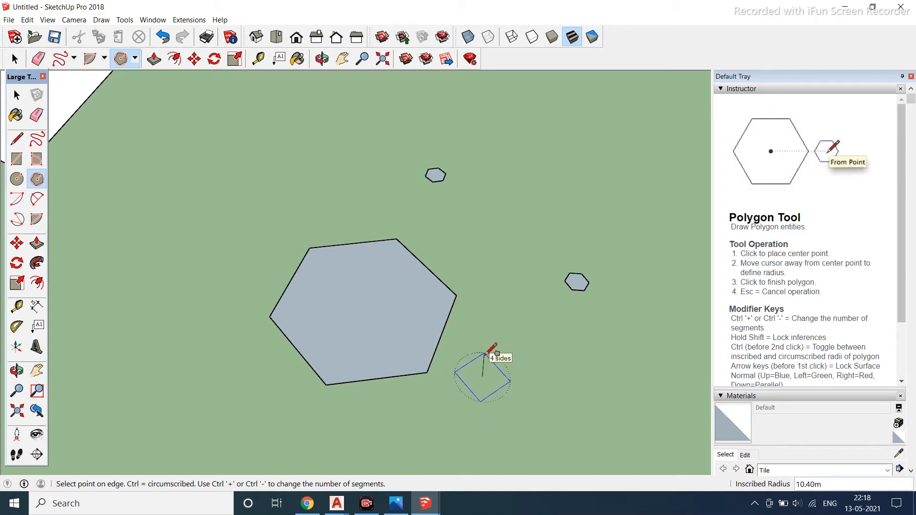
pyautogui.click(492, 351)
pyautogui.scroll(2, 492, 353)
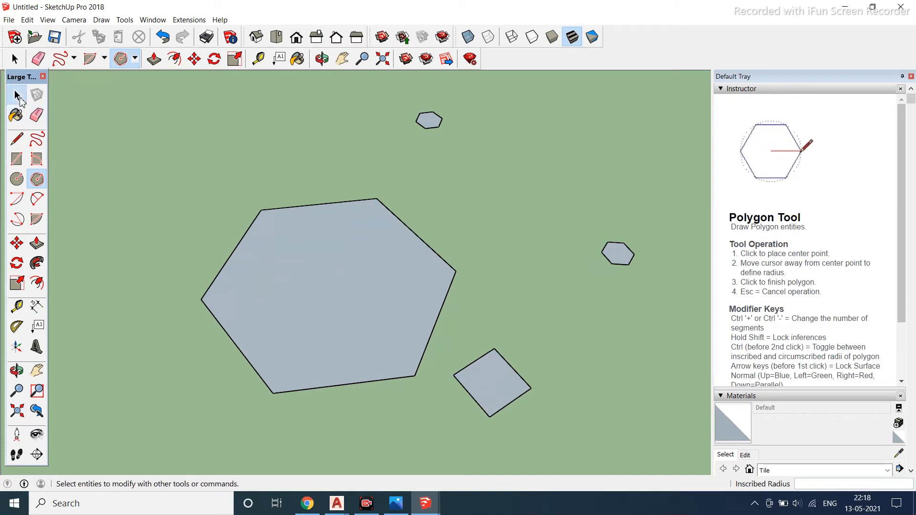
pyautogui.click(16, 95)
# Draw a centre-point arc of about 95° in the empty area beyond the polygons with the Arc tool.
pyautogui.scroll(-2, 230, 327)
pyautogui.moveTo(231, 326); pyautogui.dragTo(144, 337, button='middle')
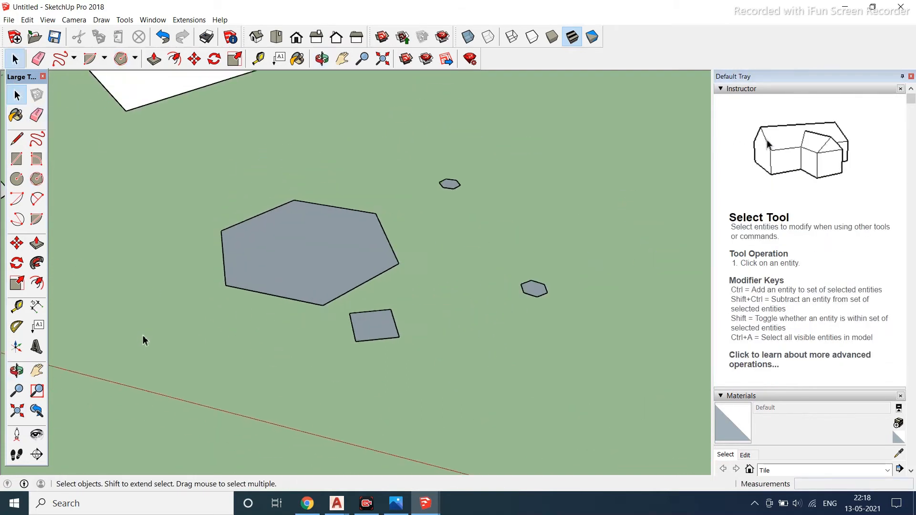
pyautogui.click(15, 200)
pyautogui.scroll(-3, 205, 342)
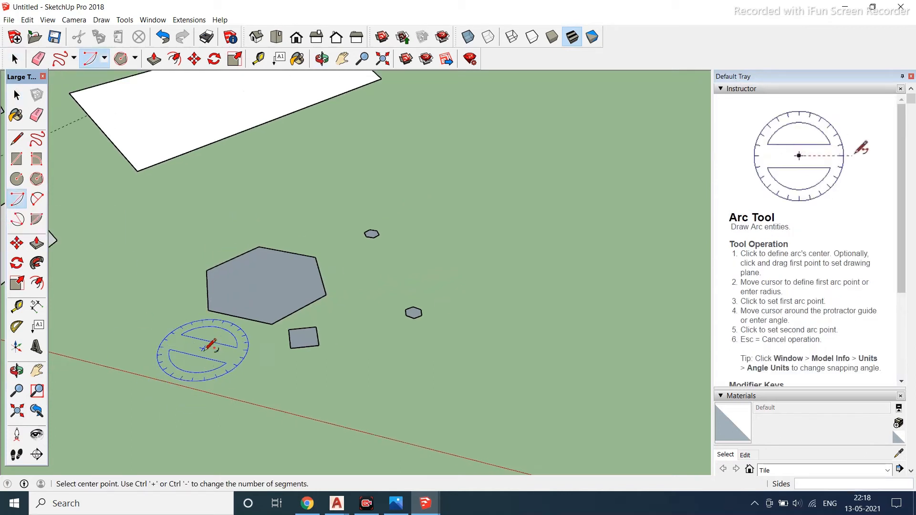
pyautogui.click(563, 424)
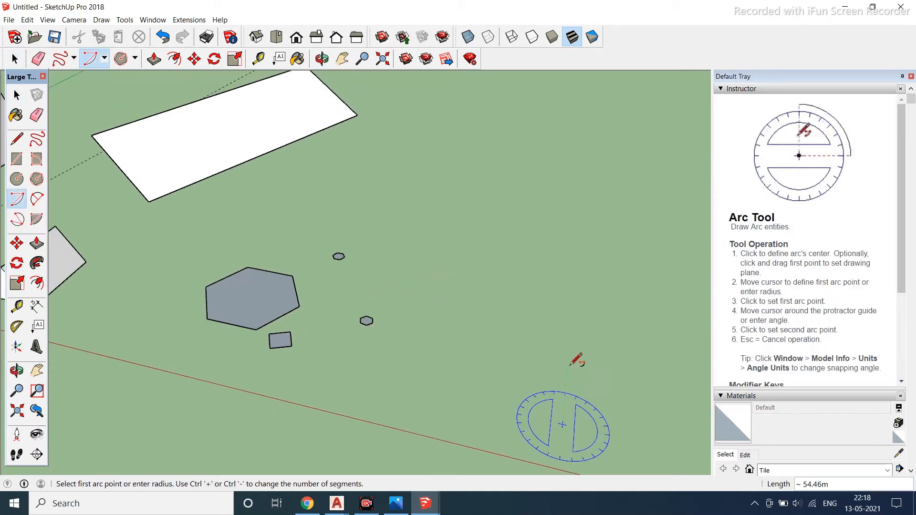
pyautogui.click(570, 326)
pyautogui.click(431, 396)
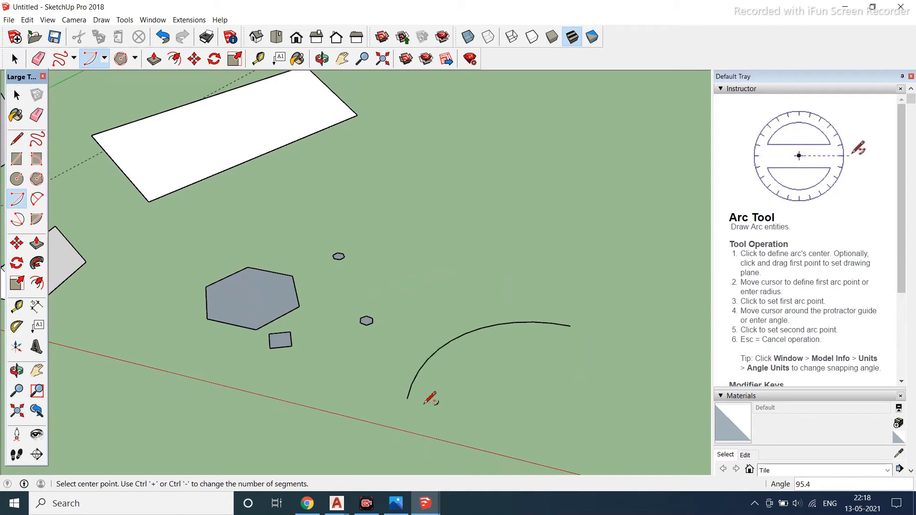
pyautogui.moveTo(426, 396); pyautogui.dragTo(581, 416, button='middle')
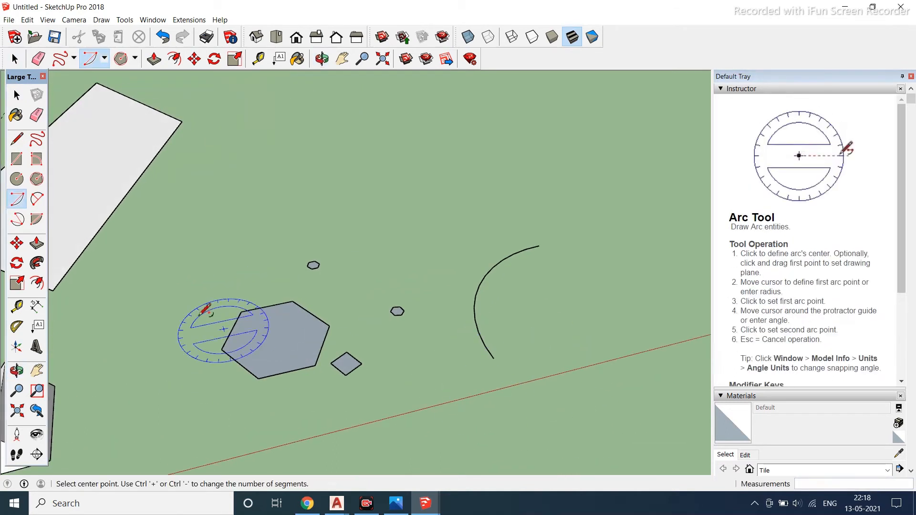
pyautogui.scroll(-2, 151, 309)
pyautogui.scroll(1, 511, 279)
pyautogui.click(435, 256)
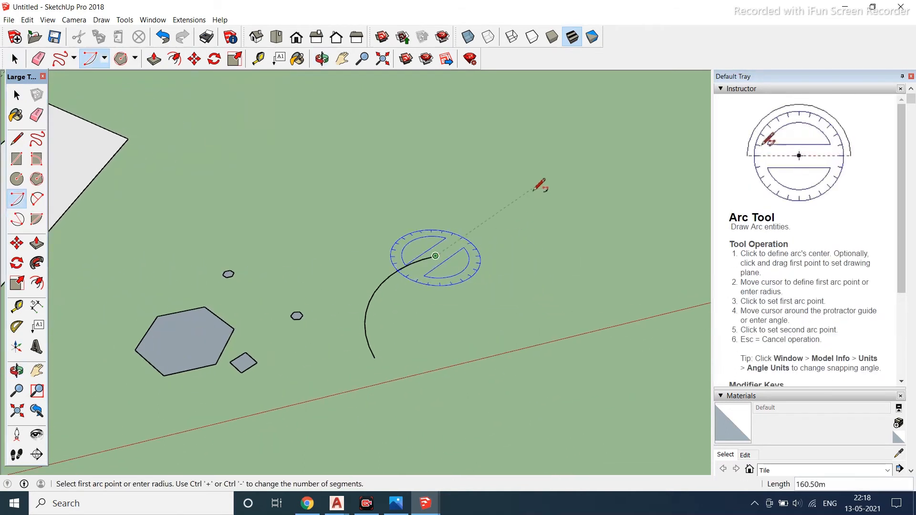
pyautogui.click(532, 181)
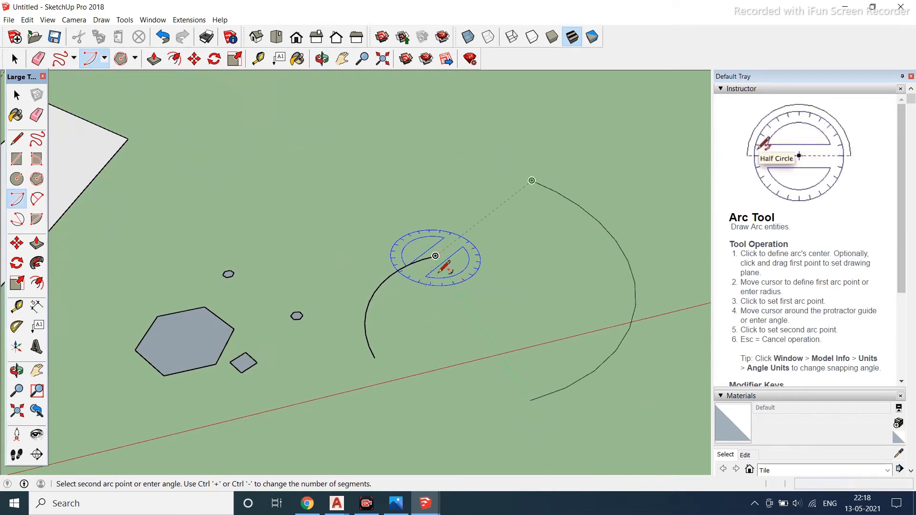
pyautogui.press('Escape')
# Draw an arc of about 79° centred on the upper end of the first arc.
pyautogui.click(435, 256)
pyautogui.click(551, 215)
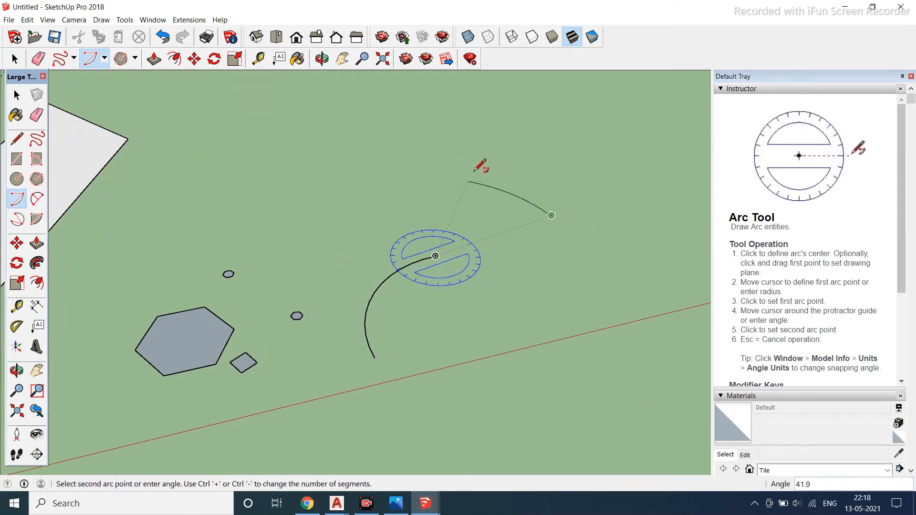
pyautogui.click(437, 248)
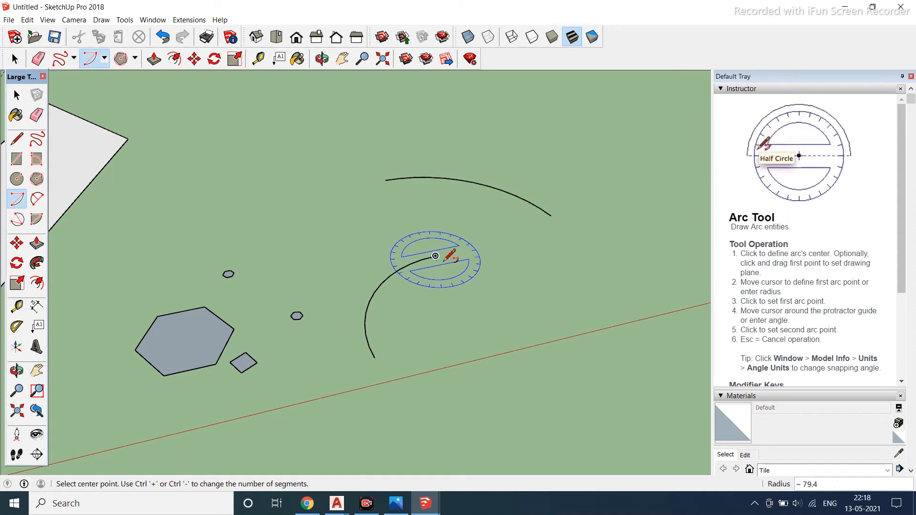
pyautogui.click(435, 256)
pyautogui.click(443, 178)
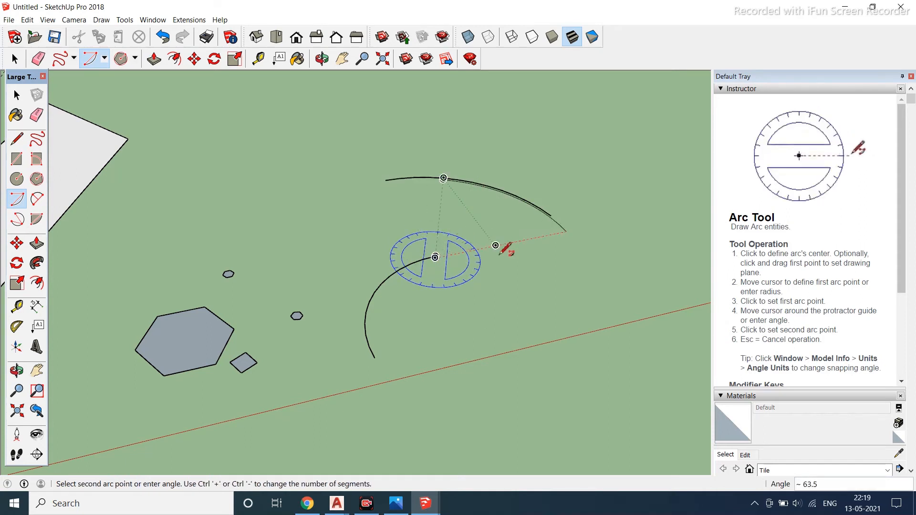
pyautogui.click(512, 305)
# Draw an arc of about 34° that ends at the near corner of the large flat rectangle.
pyautogui.scroll(-3, 404, 300)
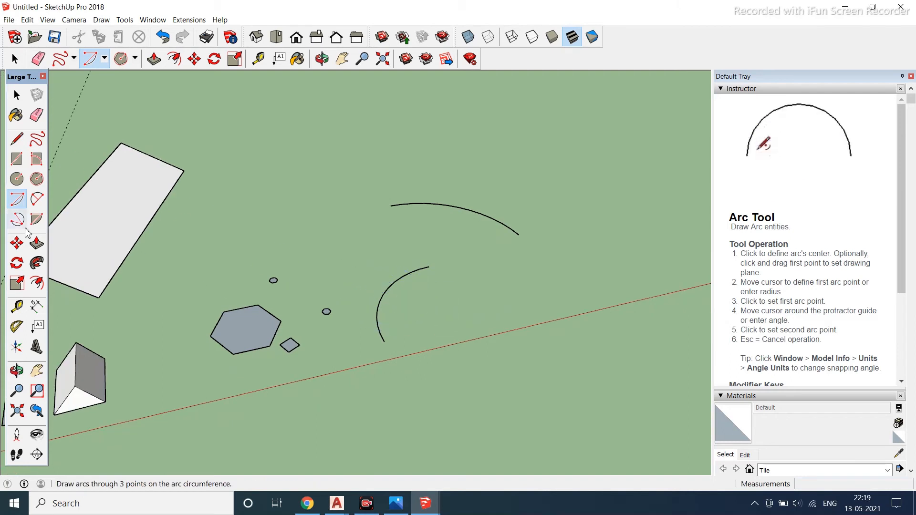
pyautogui.click(239, 239)
pyautogui.click(262, 157)
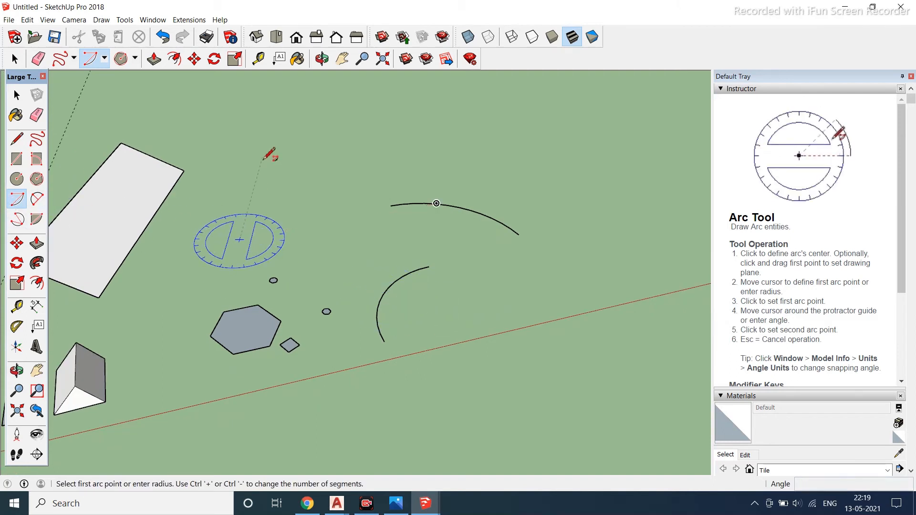
pyautogui.click(184, 170)
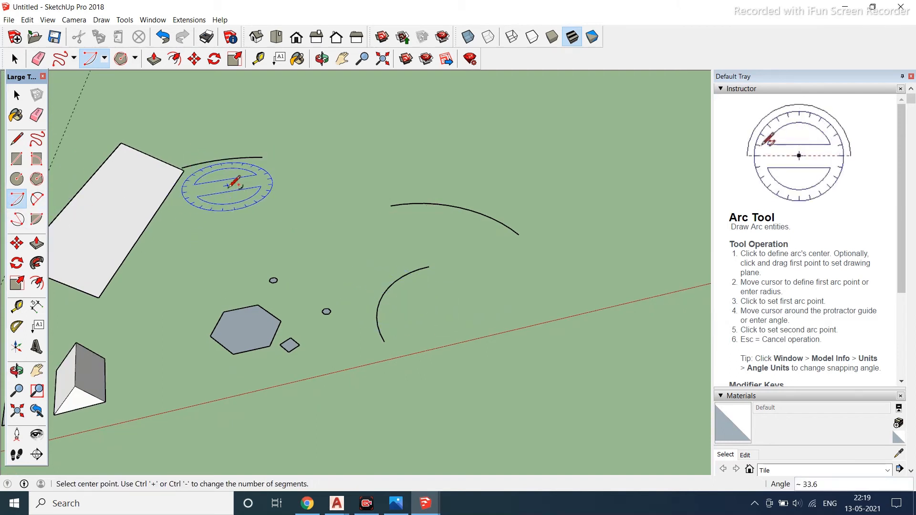
# Draw a 2-Point Arc with a bulge of about 73 m in the space between the large hexagon and the short arc.
pyautogui.click(37, 198)
pyautogui.click(224, 242)
pyautogui.click(346, 221)
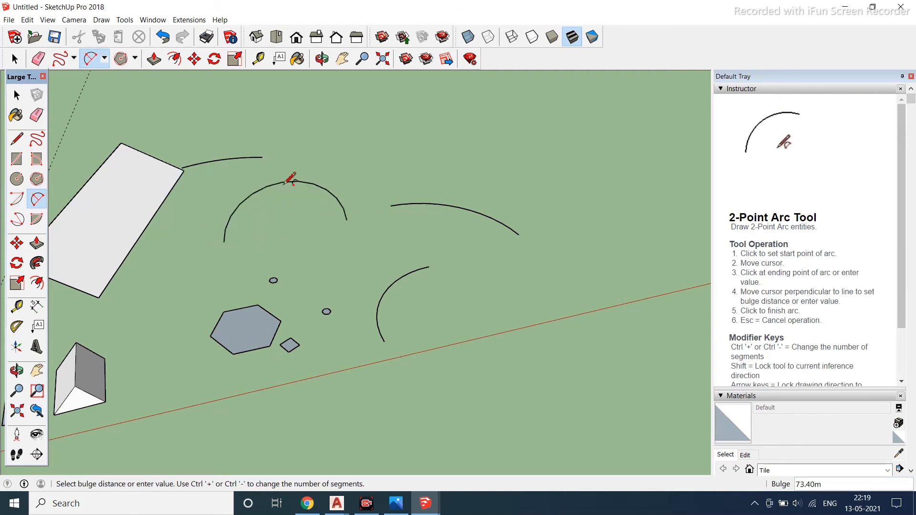
# Draw a 3-Point Arc of about 270° that crosses the red axis beyond the other arcs.
pyautogui.moveTo(292, 176); pyautogui.dragTo(188, 207, button='middle')
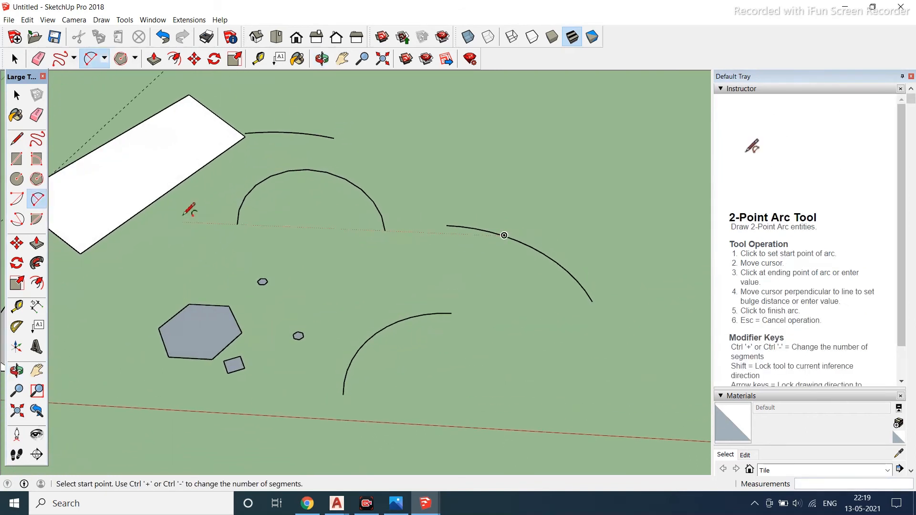
pyautogui.click(18, 219)
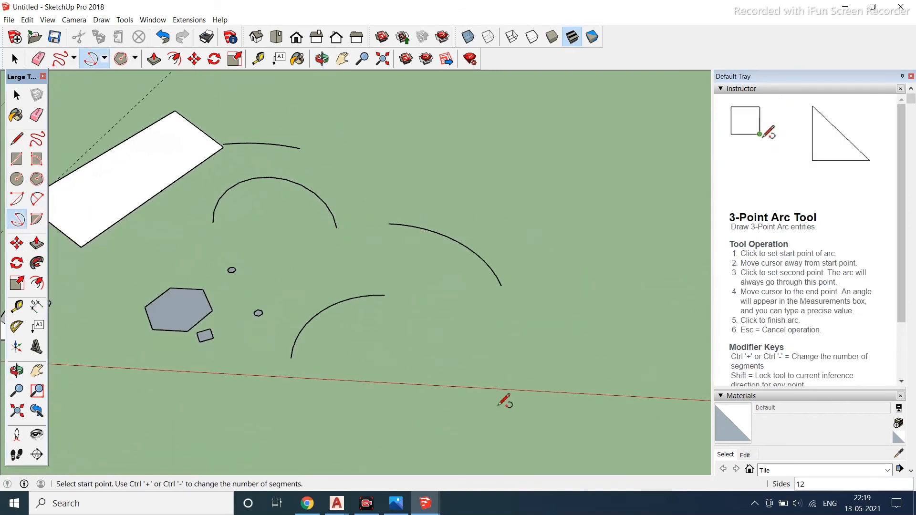
pyautogui.click(636, 289)
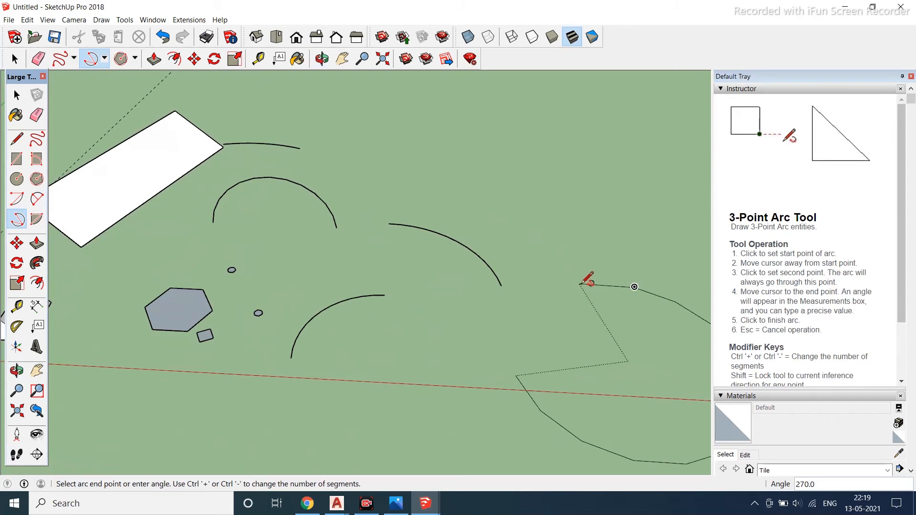
pyautogui.click(580, 285)
# Draw a pie sector of about 70° in the empty area behind the arcs with the Pie tool.
pyautogui.moveTo(567, 304); pyautogui.dragTo(771, 316, button='middle')
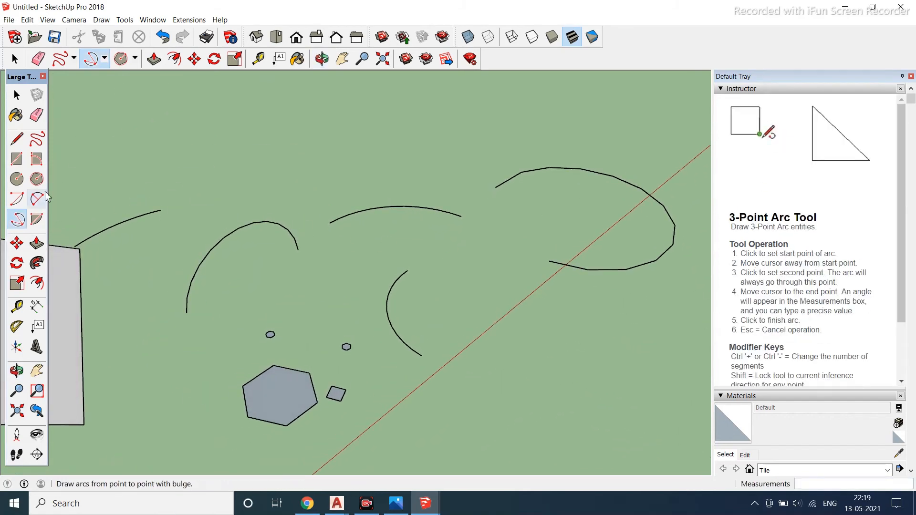
pyautogui.click(41, 222)
pyautogui.scroll(-4, 303, 355)
pyautogui.scroll(3, 284, 191)
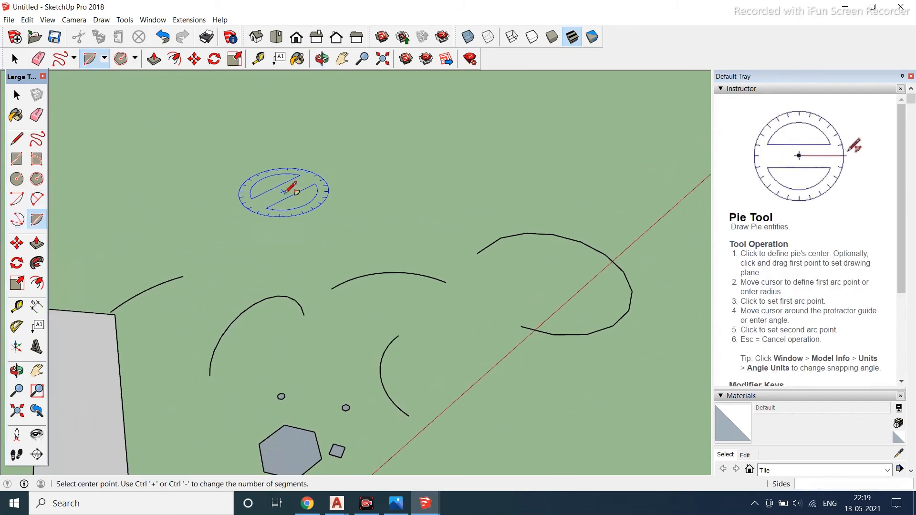
pyautogui.click(266, 210)
pyautogui.click(335, 143)
pyautogui.click(181, 156)
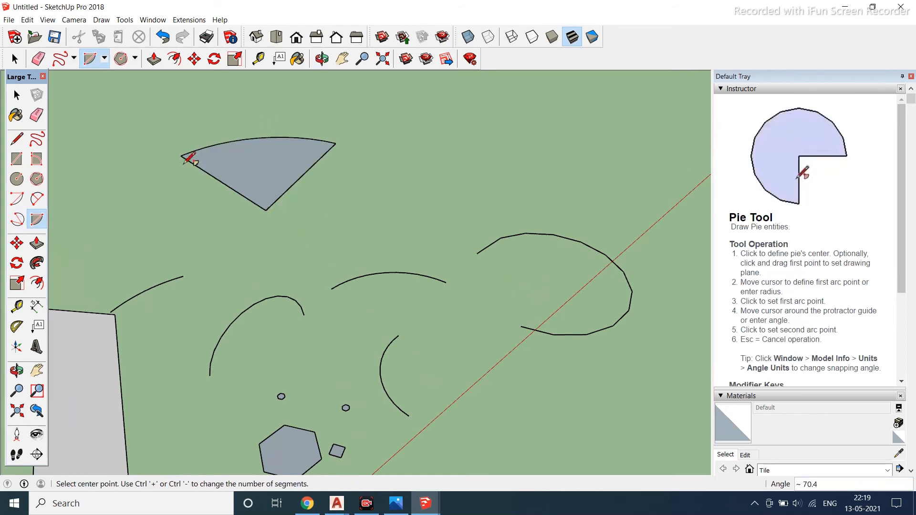
# Draw a second pie sector between the first sector and the 3-point arc.
pyautogui.moveTo(355, 252); pyautogui.dragTo(116, 323, button='middle')
pyautogui.click(464, 258)
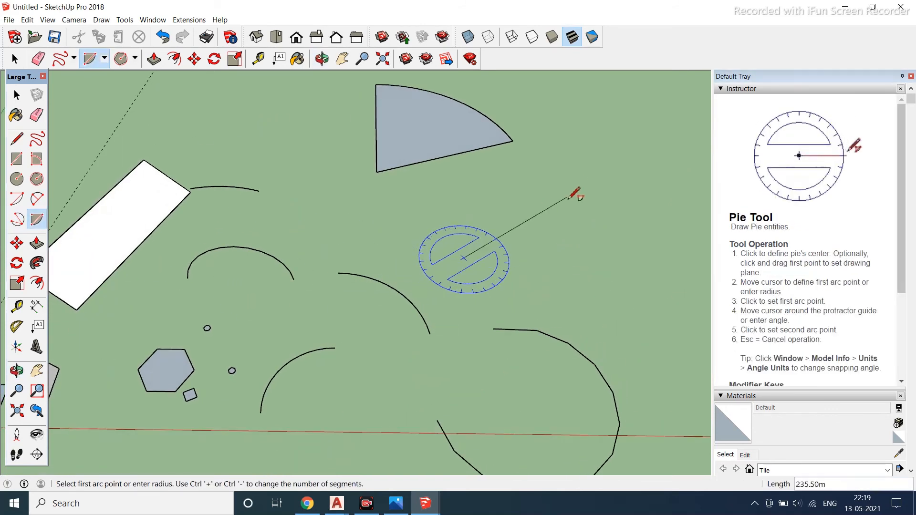
pyautogui.click(574, 185)
pyautogui.click(616, 255)
pyautogui.press('o')
pyautogui.moveTo(200, 191); pyautogui.dragTo(185, 148)
pyautogui.moveTo(185, 148); pyautogui.dragTo(334, 182, button='middle')
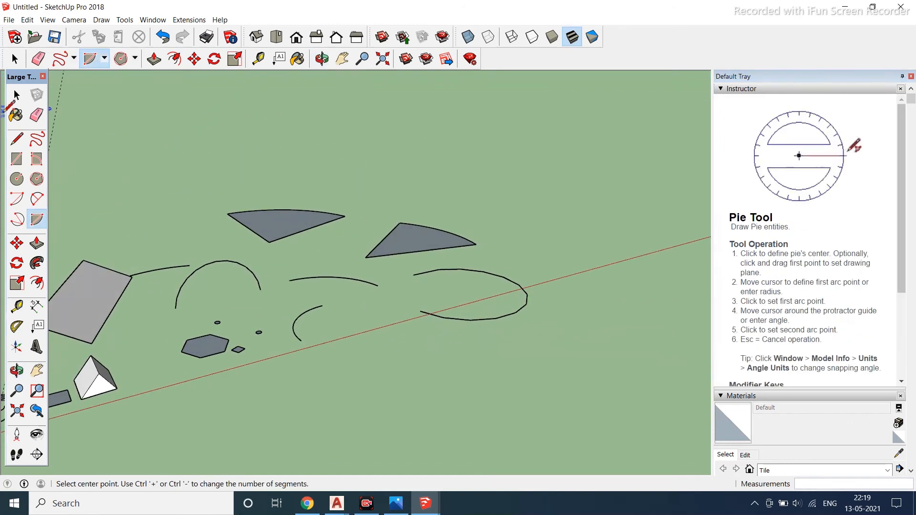
pyautogui.click(17, 99)
# Select all the drawn objects, move them about 1035 m away from the origin, and clear the selection.
pyautogui.scroll(-3, 462, 344)
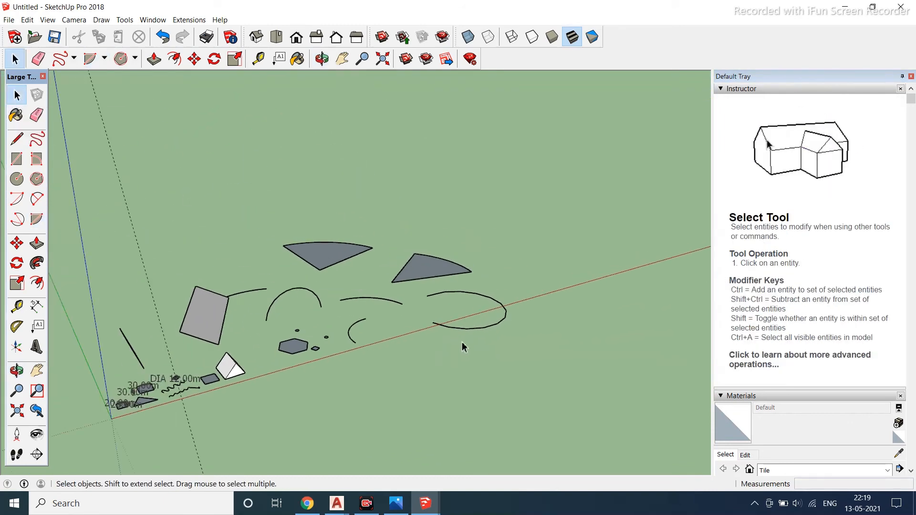
pyautogui.scroll(-2, 470, 309)
pyautogui.moveTo(469, 313); pyautogui.dragTo(394, 334, button='middle')
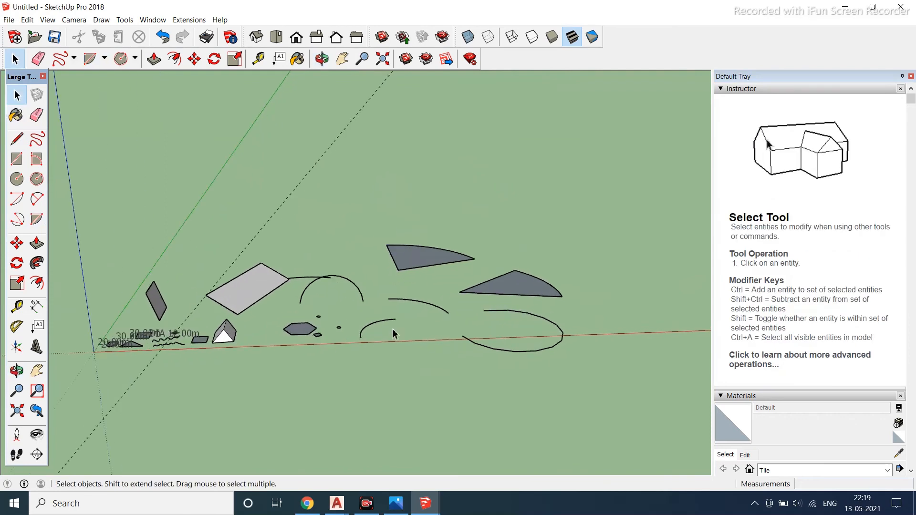
pyautogui.moveTo(294, 305); pyautogui.dragTo(408, 331, button='middle')
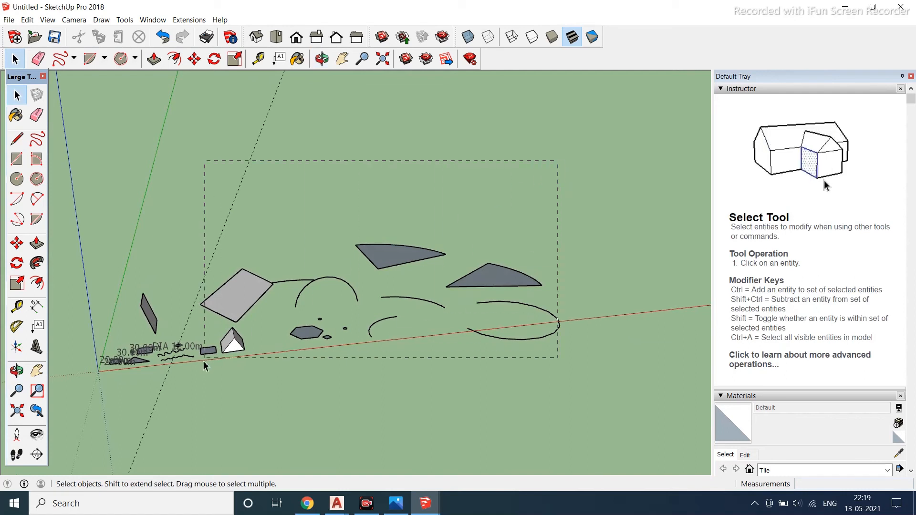
pyautogui.moveTo(94, 409); pyautogui.dragTo(94, 409)
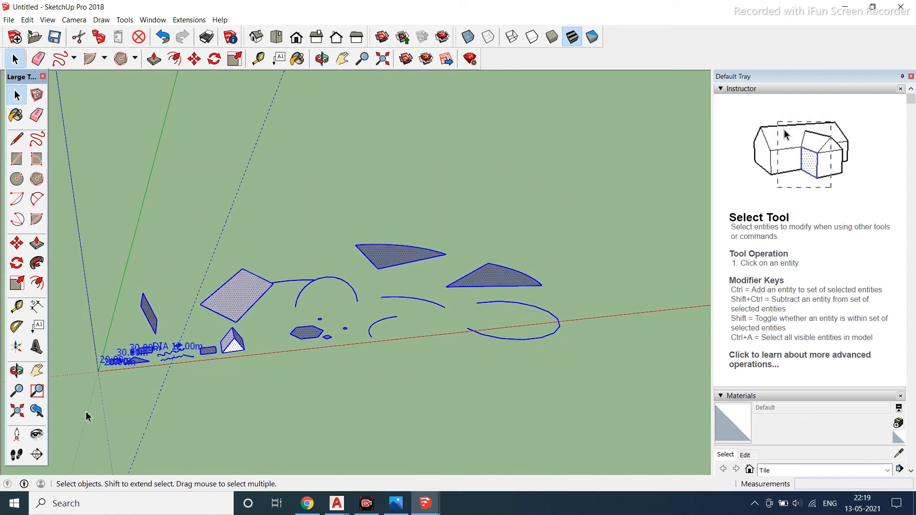
pyautogui.click(16, 243)
pyautogui.moveTo(160, 368); pyautogui.dragTo(220, 233)
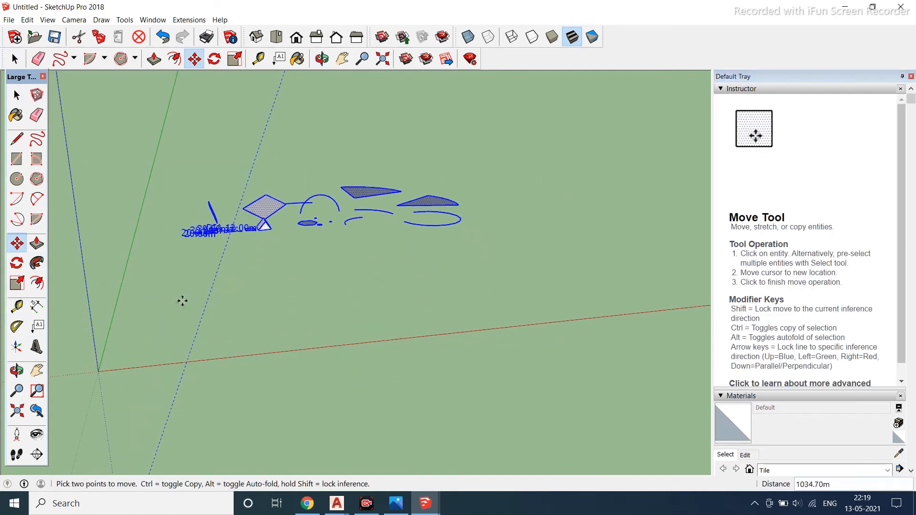
pyautogui.click(16, 96)
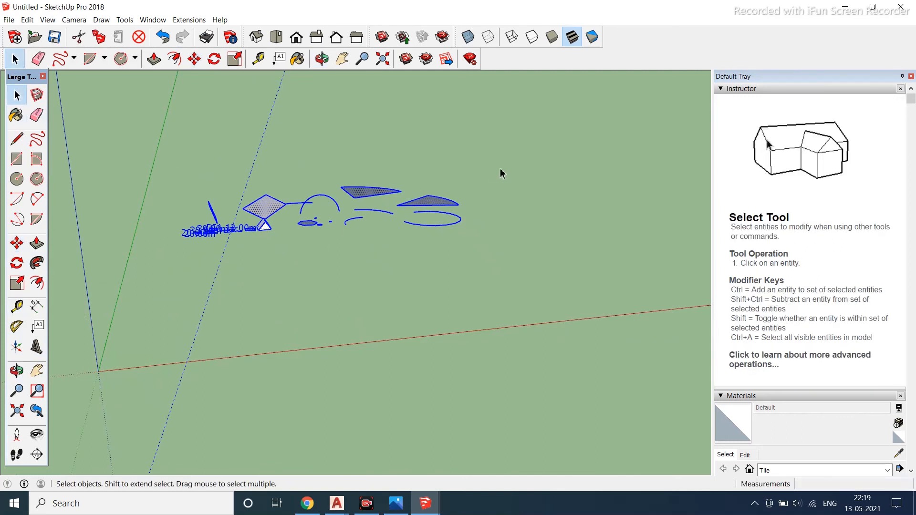
pyautogui.click(515, 164)
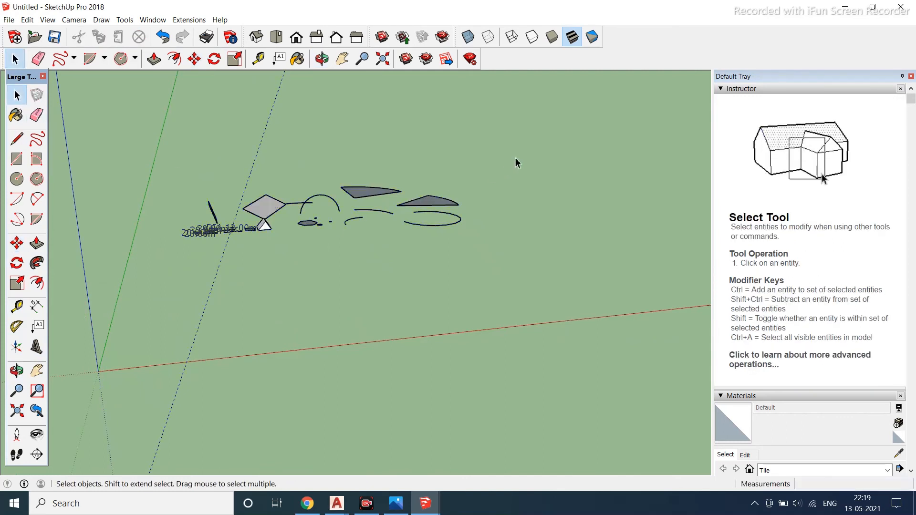
# Delete the second pie sector's face and its straight edge on the side facing the first sector.
pyautogui.scroll(4, 409, 204)
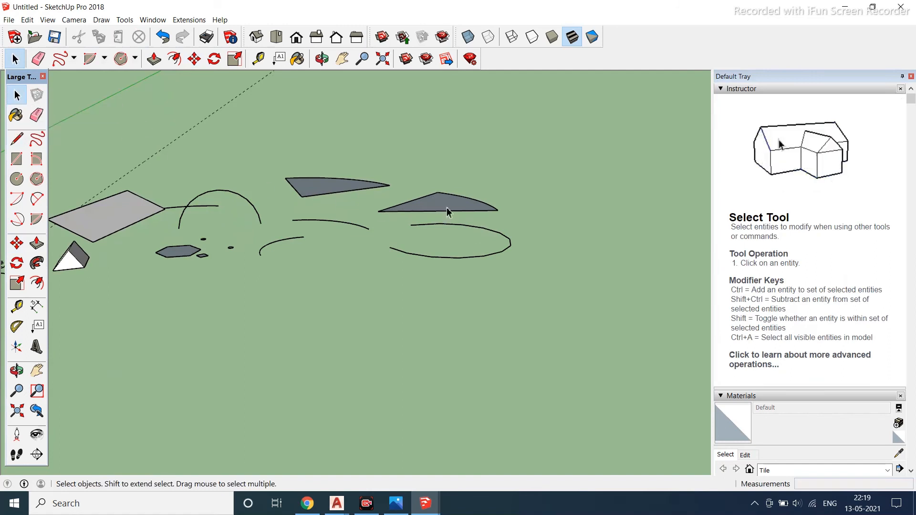
pyautogui.press('Delete')
pyautogui.moveTo(449, 212); pyautogui.dragTo(446, 305, button='middle')
pyautogui.scroll(3, 442, 176)
pyautogui.scroll(1, 442, 176)
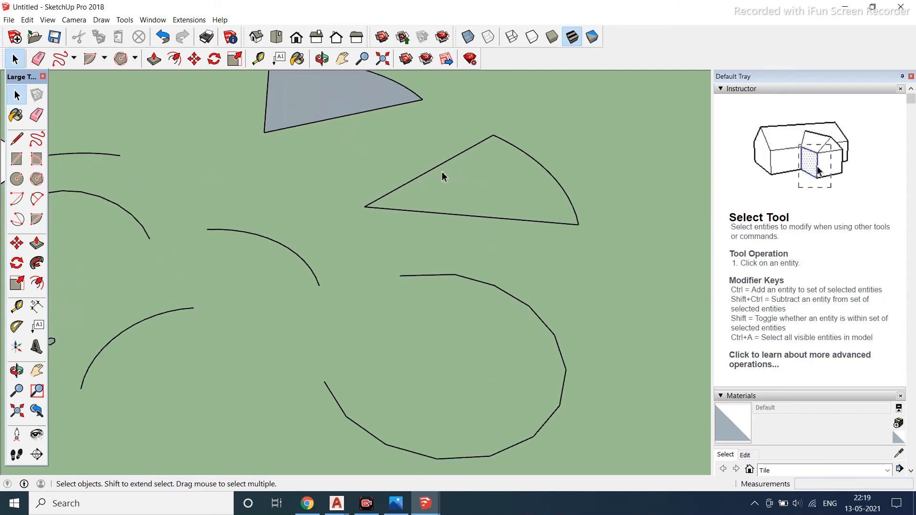
pyautogui.click(441, 172)
pyautogui.press('Delete')
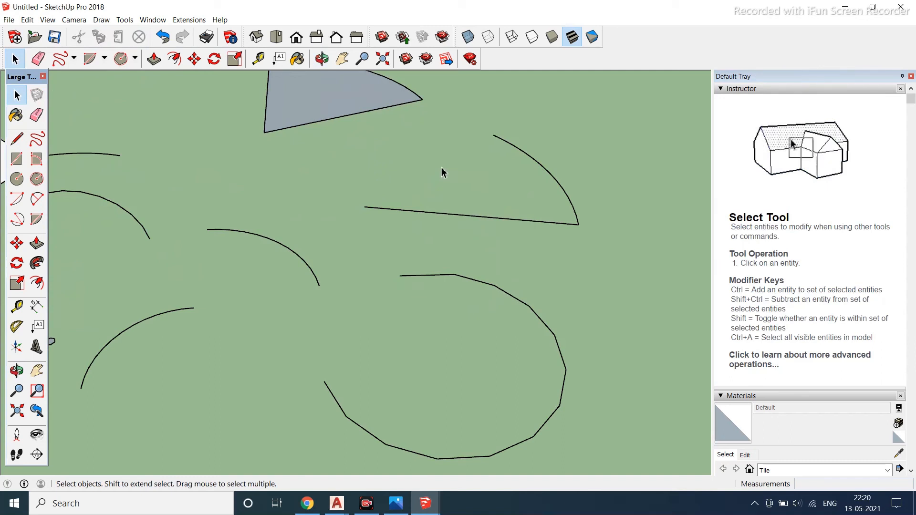
pyautogui.scroll(-4, 450, 224)
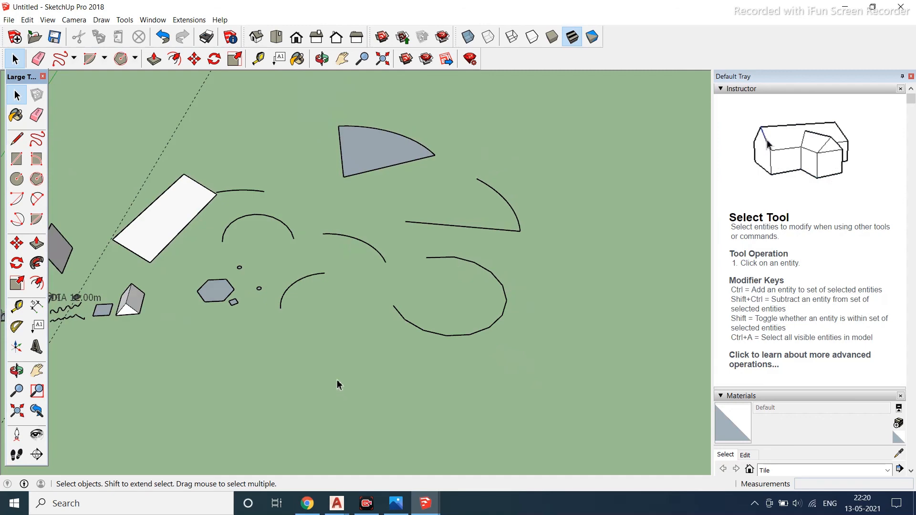
pyautogui.moveTo(338, 384); pyautogui.dragTo(431, 321, button='middle')
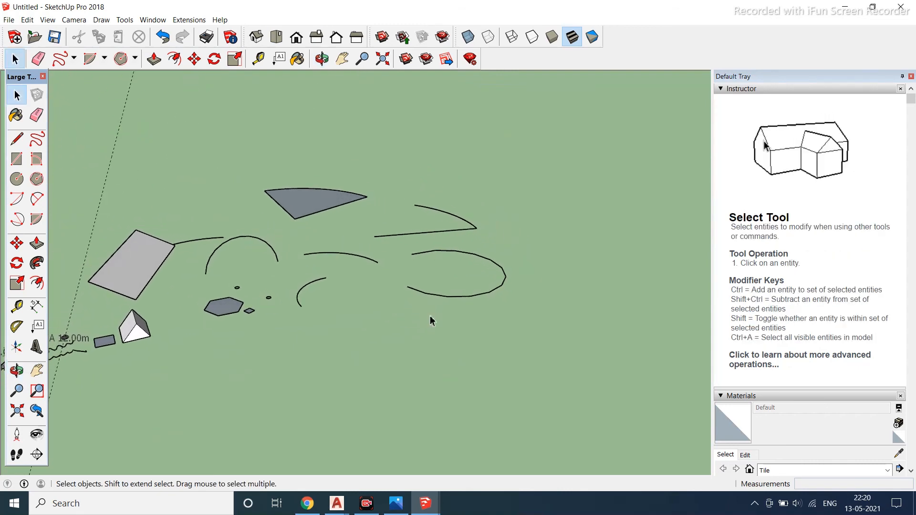
pyautogui.scroll(-8, 430, 321)
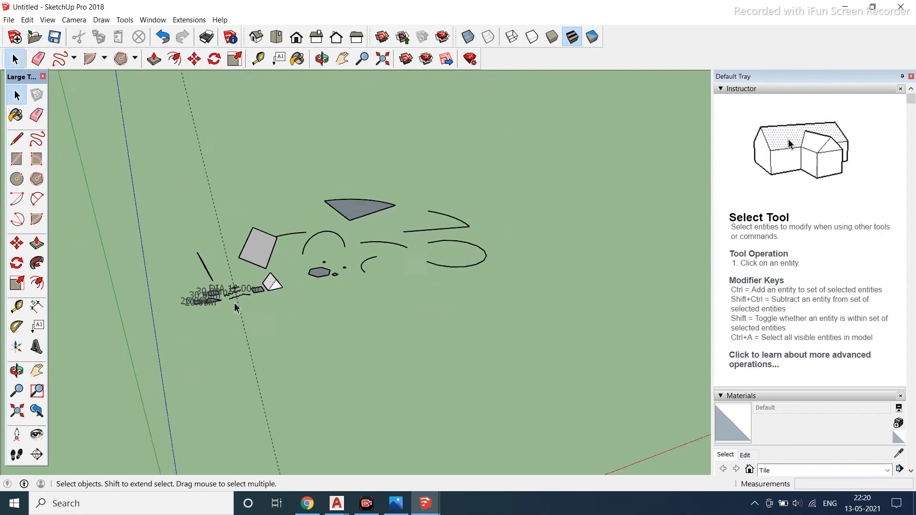
pyautogui.moveTo(296, 263); pyautogui.dragTo(241, 225, button='middle')
pyautogui.scroll(5, 250, 170)
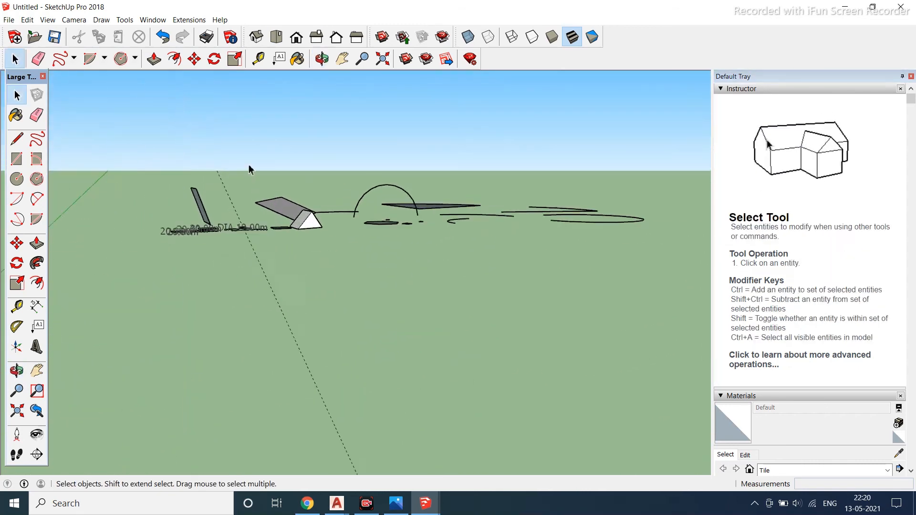
pyautogui.moveTo(332, 262); pyautogui.dragTo(359, 355, button='middle')
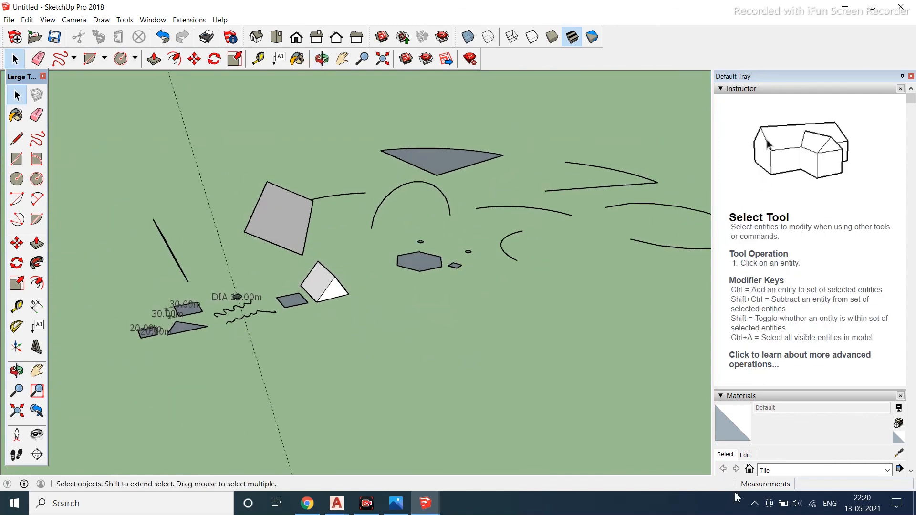